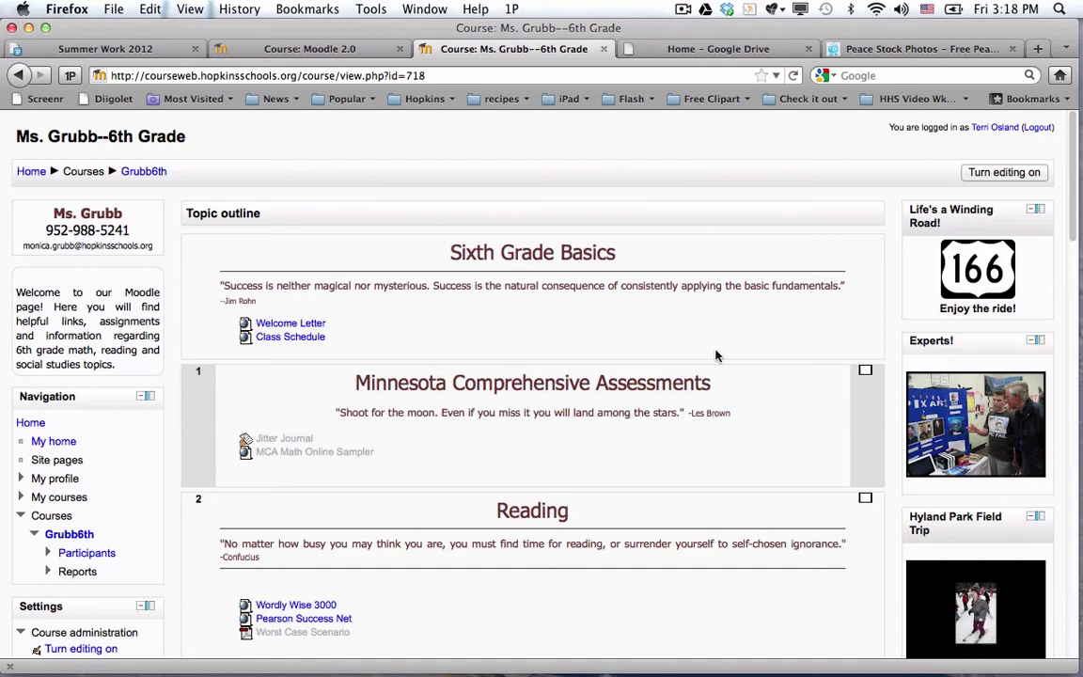
- Scroll down to section 8, The Hunger Games and Human Rights, showing Lessons 1–10
scroll(714, 463, down, 5)
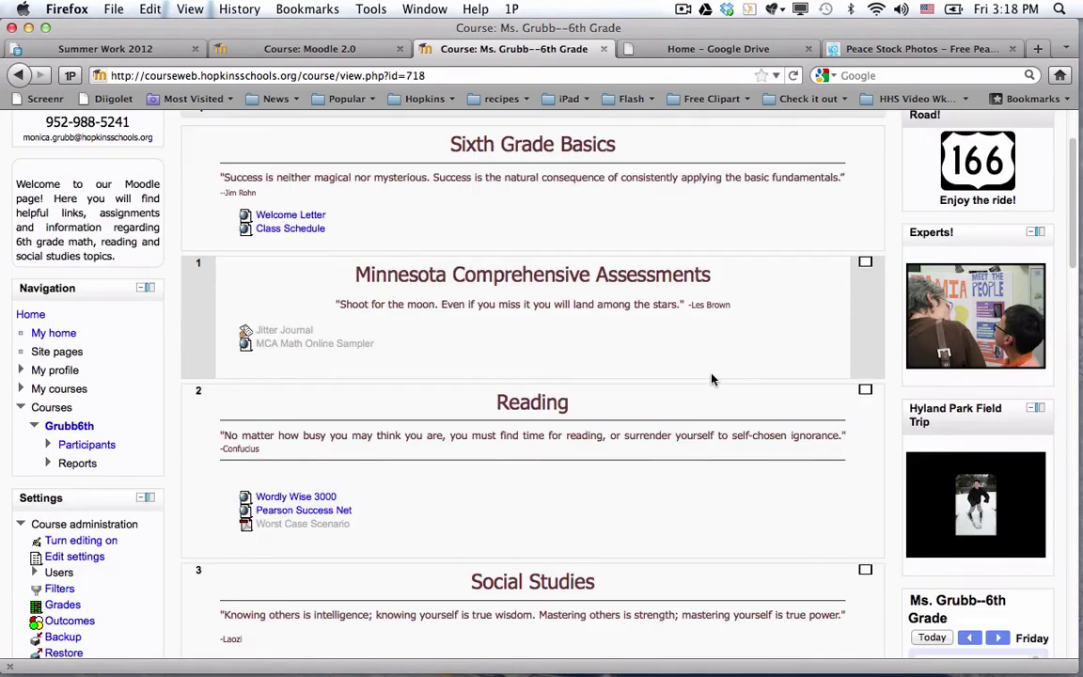
scroll(707, 356, down, 10)
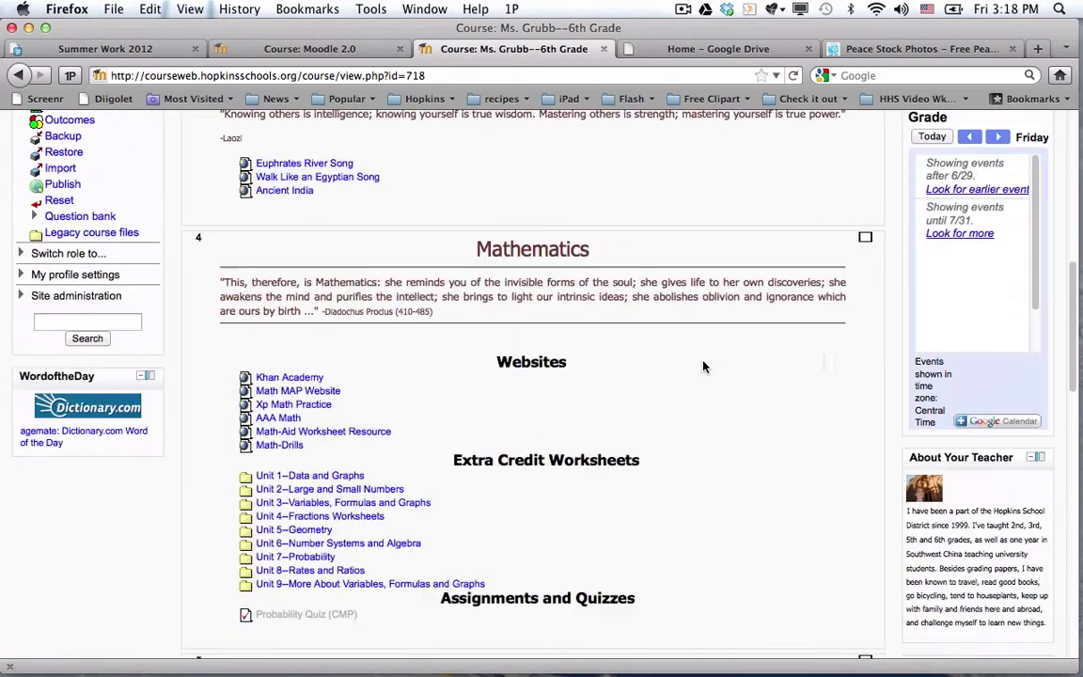
scroll(707, 369, down, 13)
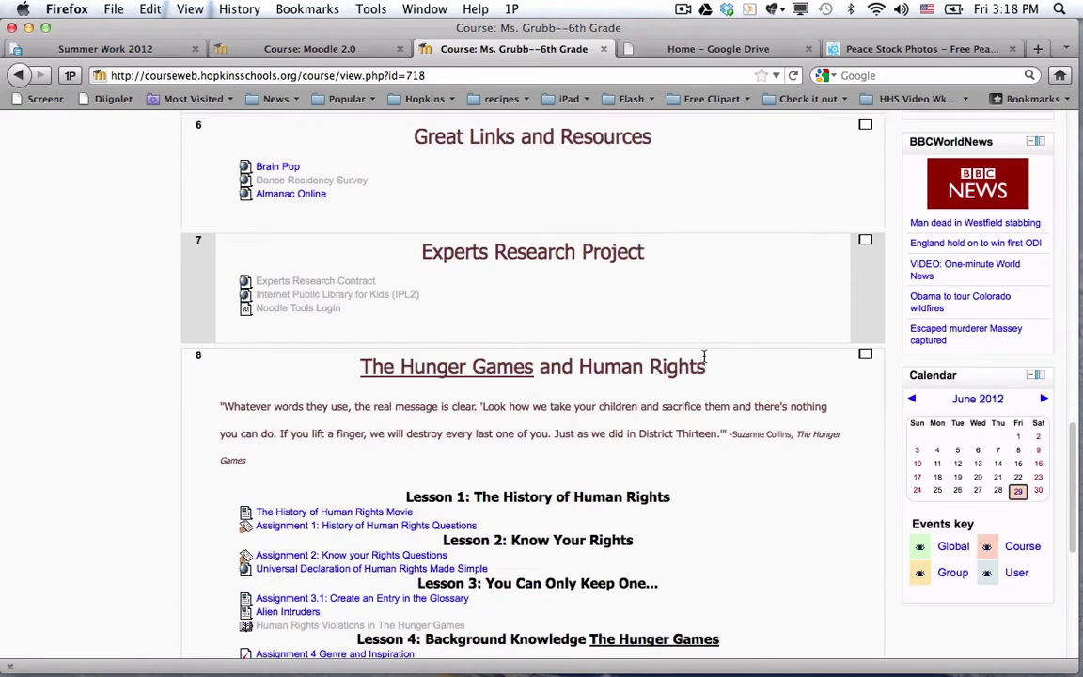
scroll(703, 357, down, 3)
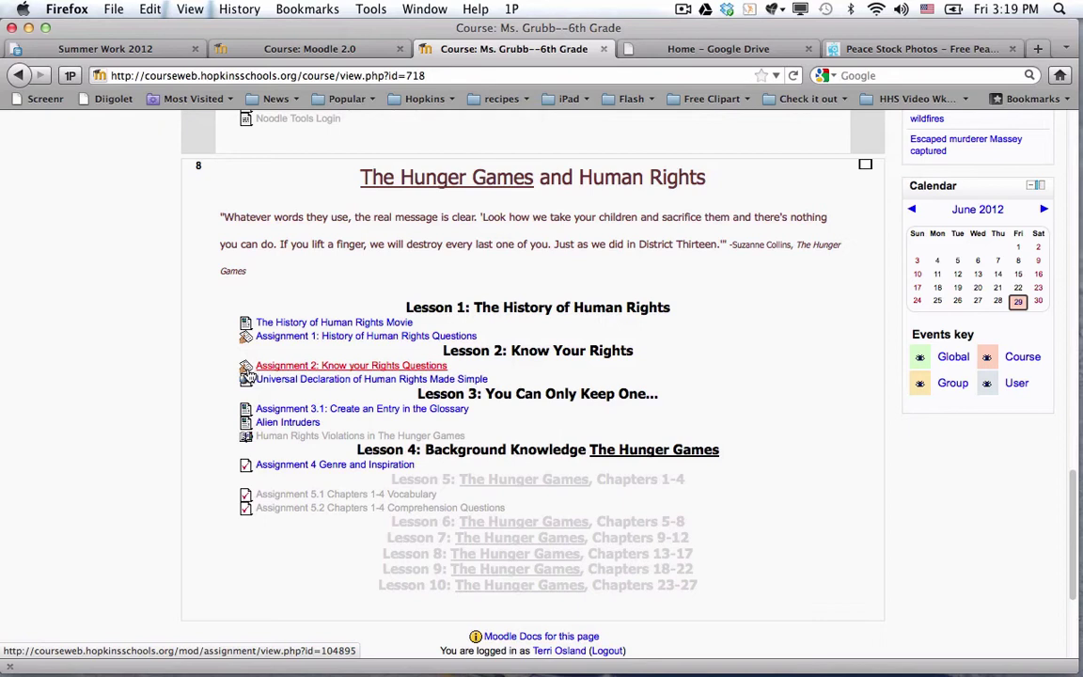
- Open 'Assignment 2: Know your Rights Questions' and read its instructions, questions and five movie links
click(292, 367)
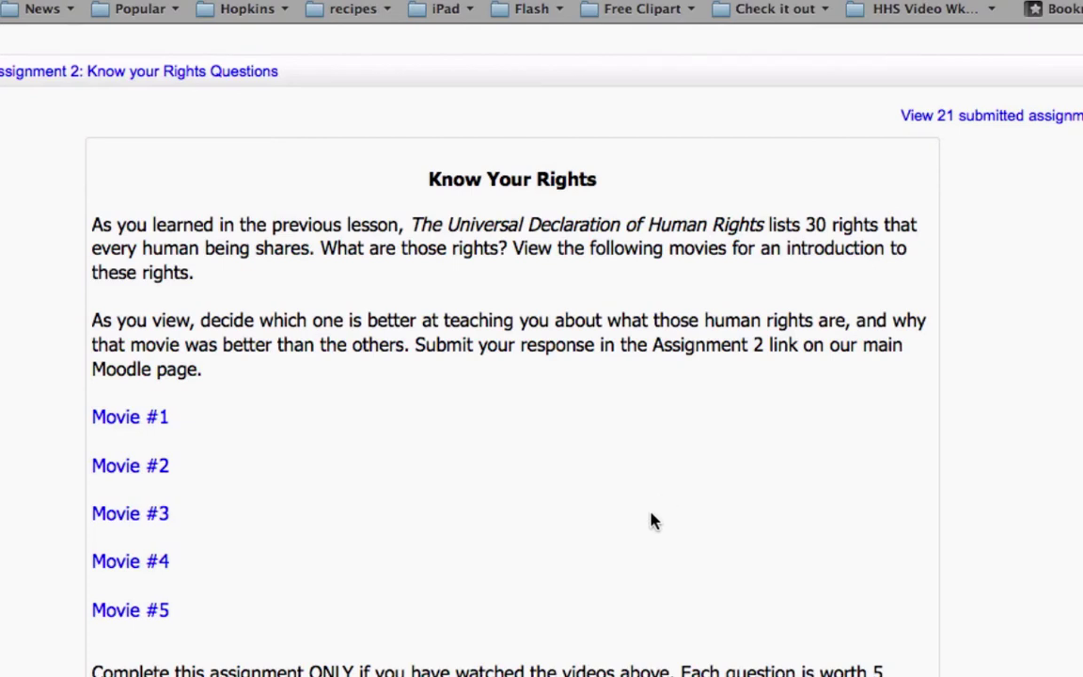
scroll(648, 527, down, 2)
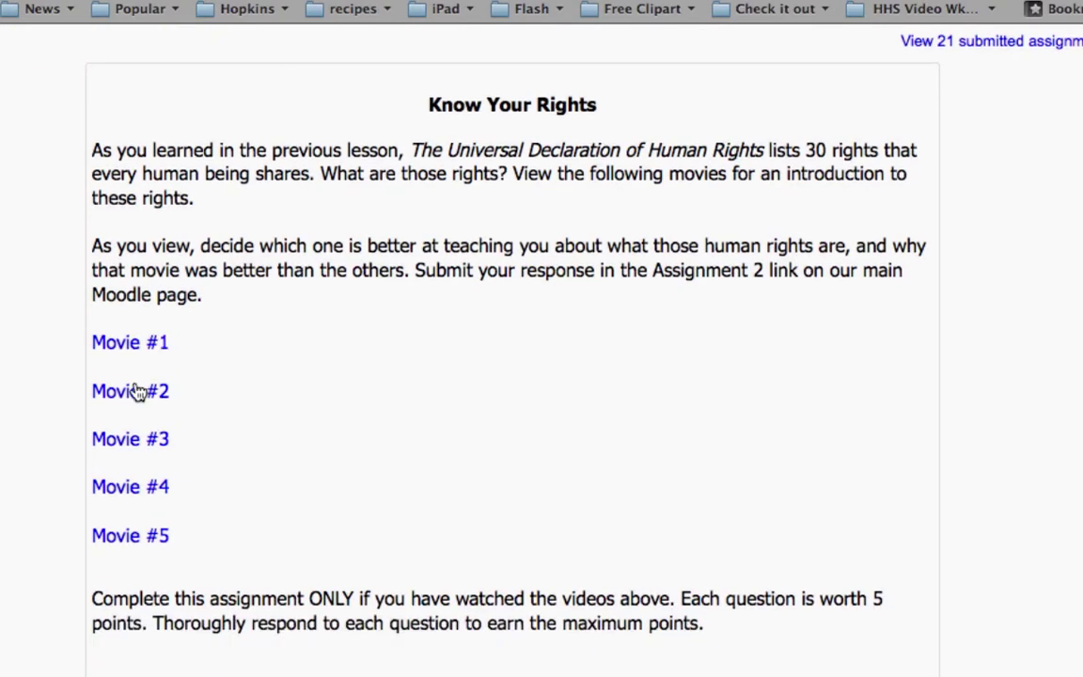
scroll(503, 425, down, 2)
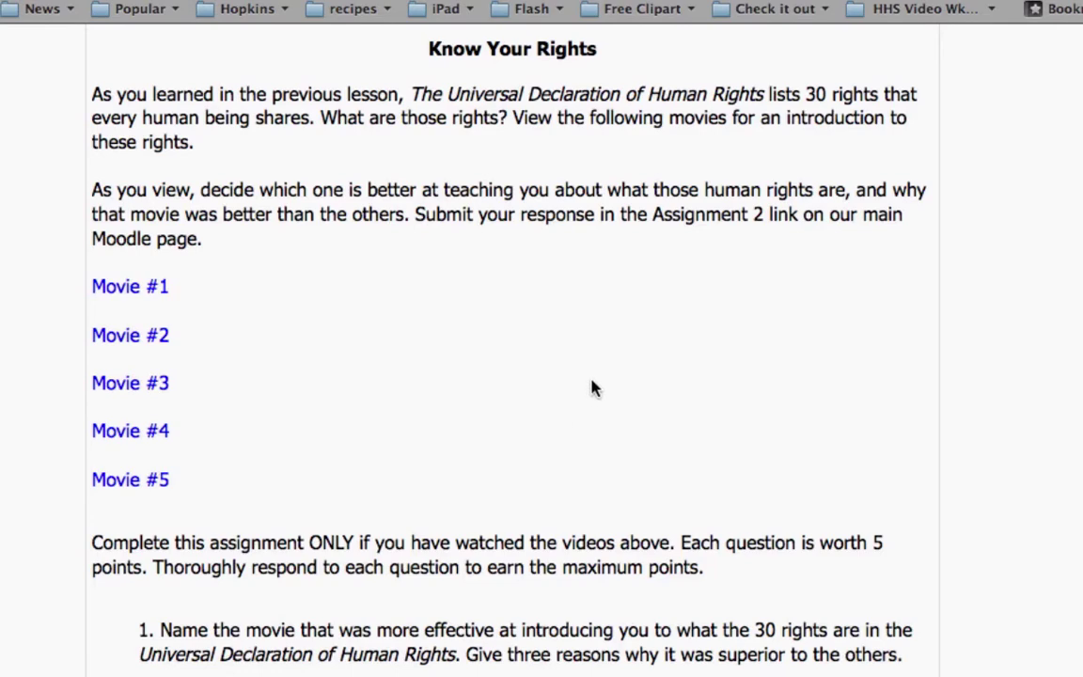
scroll(592, 387, down, 5)
scroll(592, 353, down, 5)
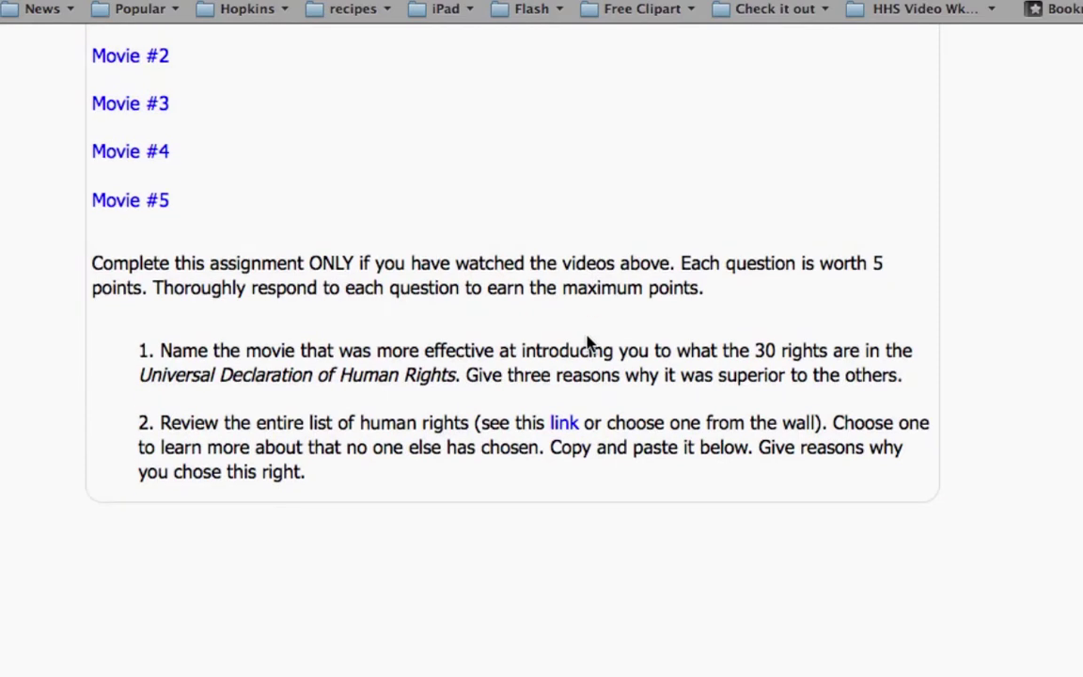
scroll(587, 343, down, 1)
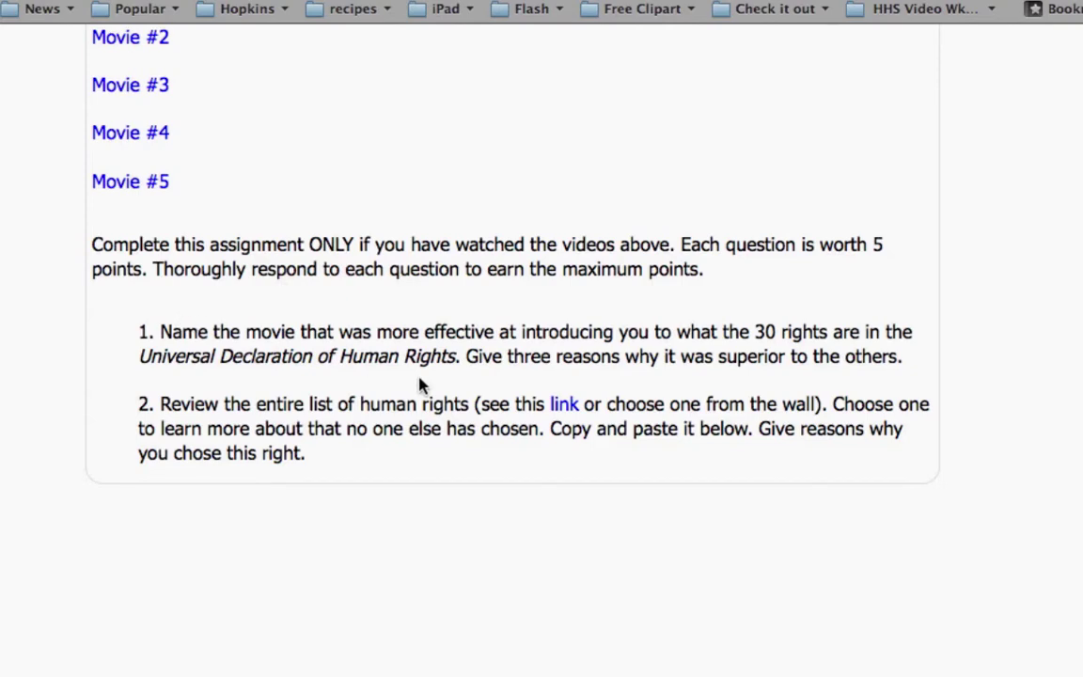
scroll(425, 383, up, 5)
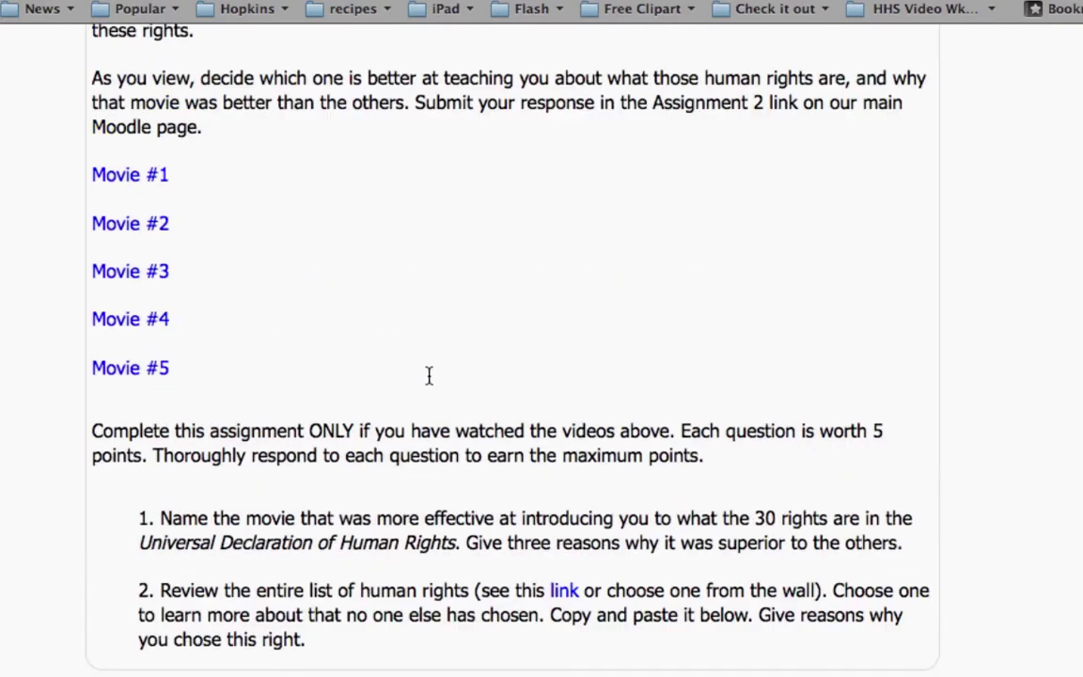
scroll(435, 381, down, 4)
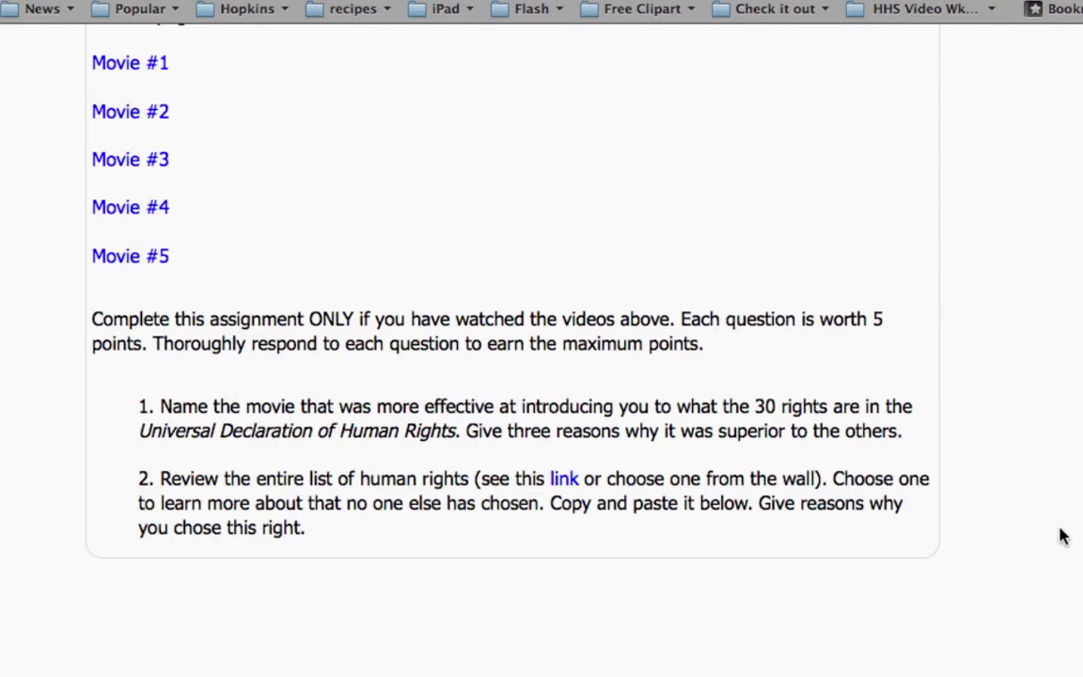
scroll(1049, 522, up, 5)
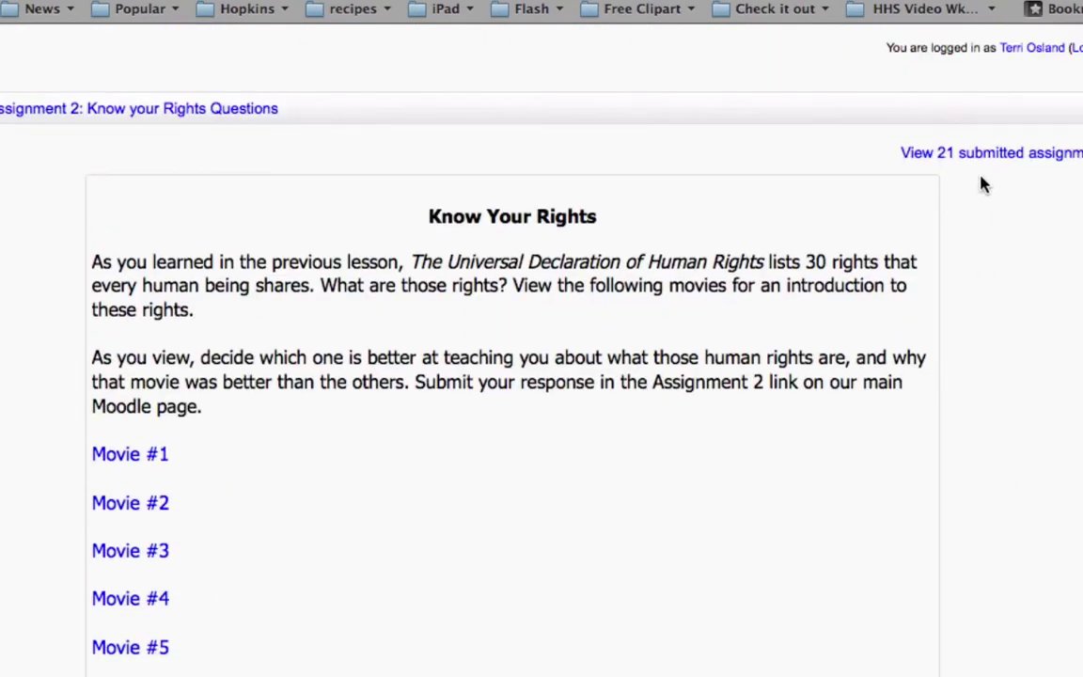
- List the 21 submitted assignments sorted by last-modified submission date, dated submissions first
click(989, 156)
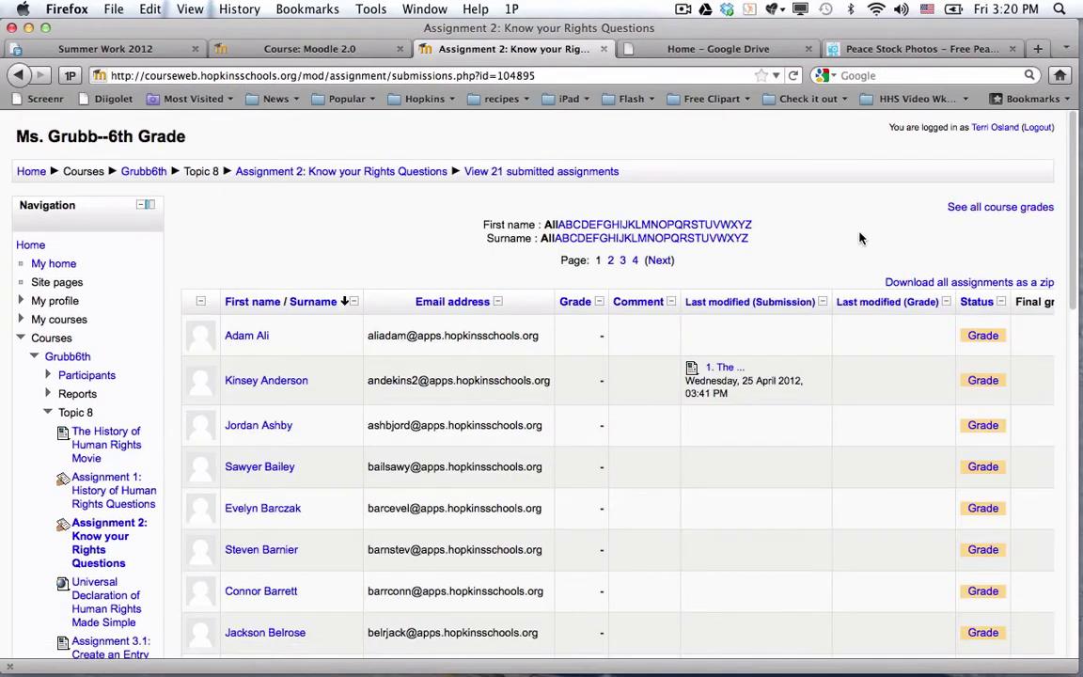
scroll(836, 282, down, 2)
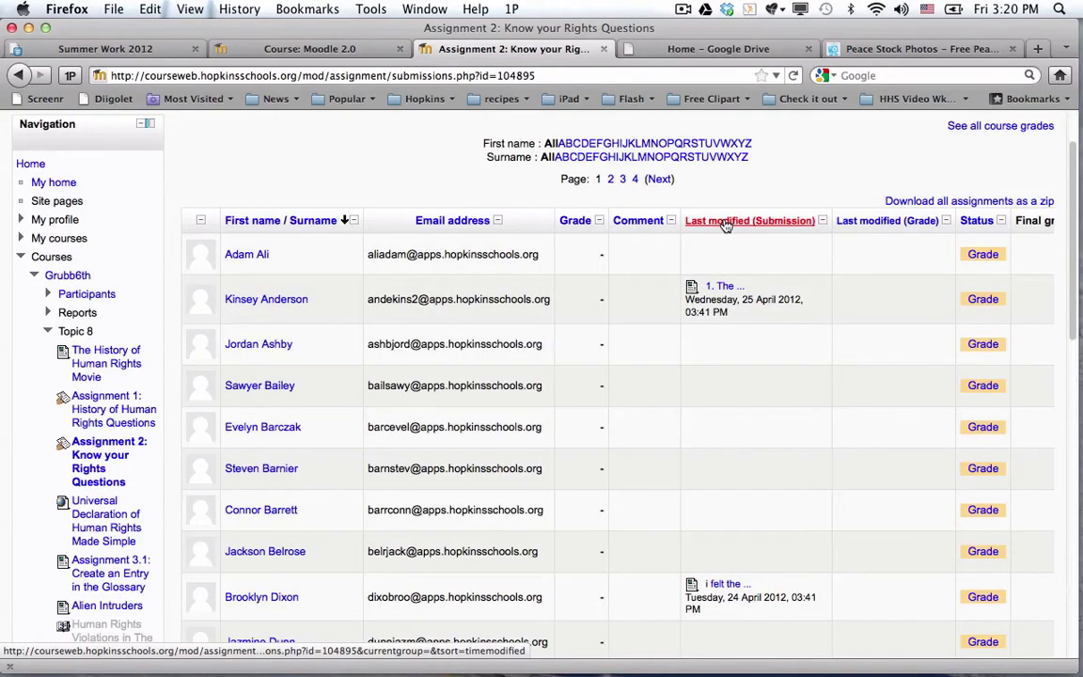
click(725, 222)
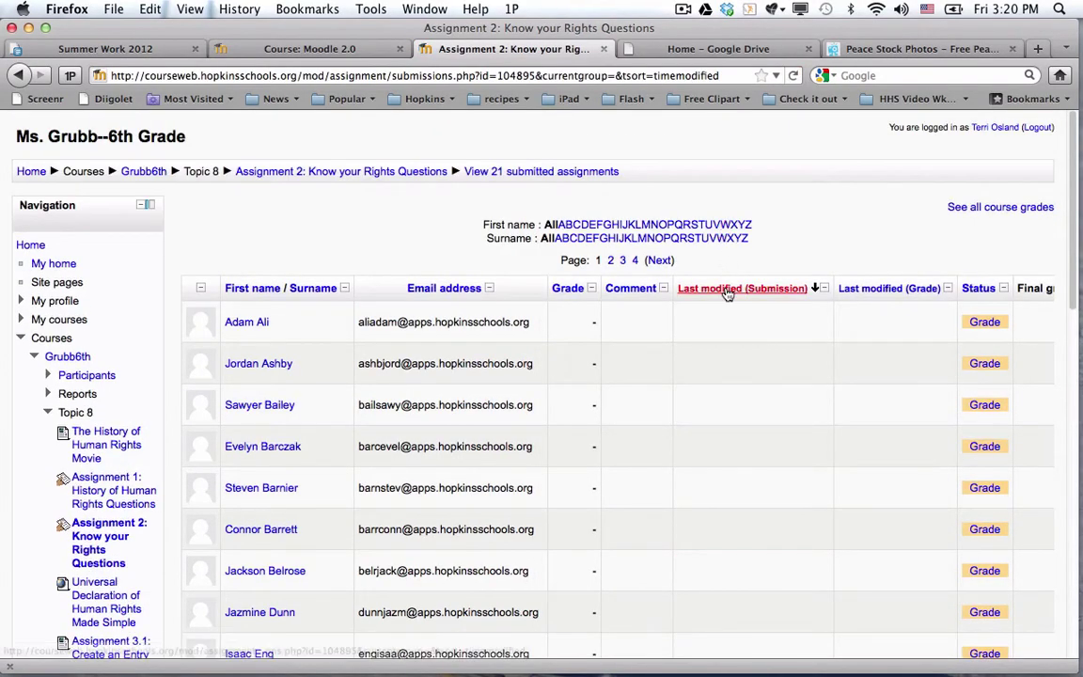
click(726, 291)
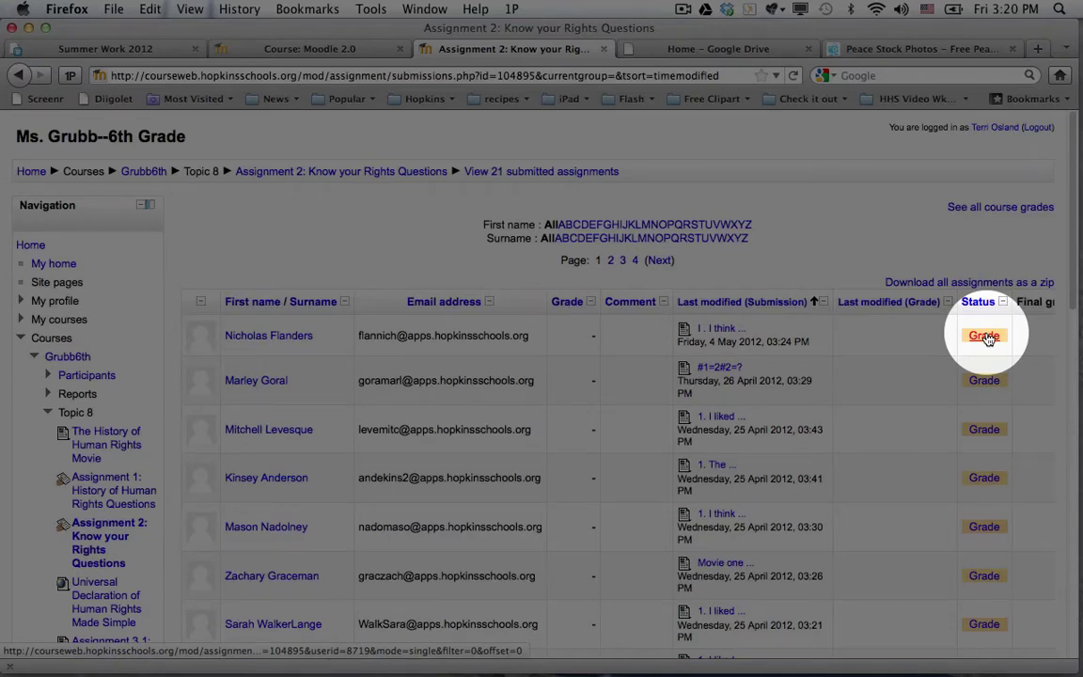
- Open the top submission's grading page and check the grade-out-of-10 choices and empty feedback box, leaving both unset
click(985, 337)
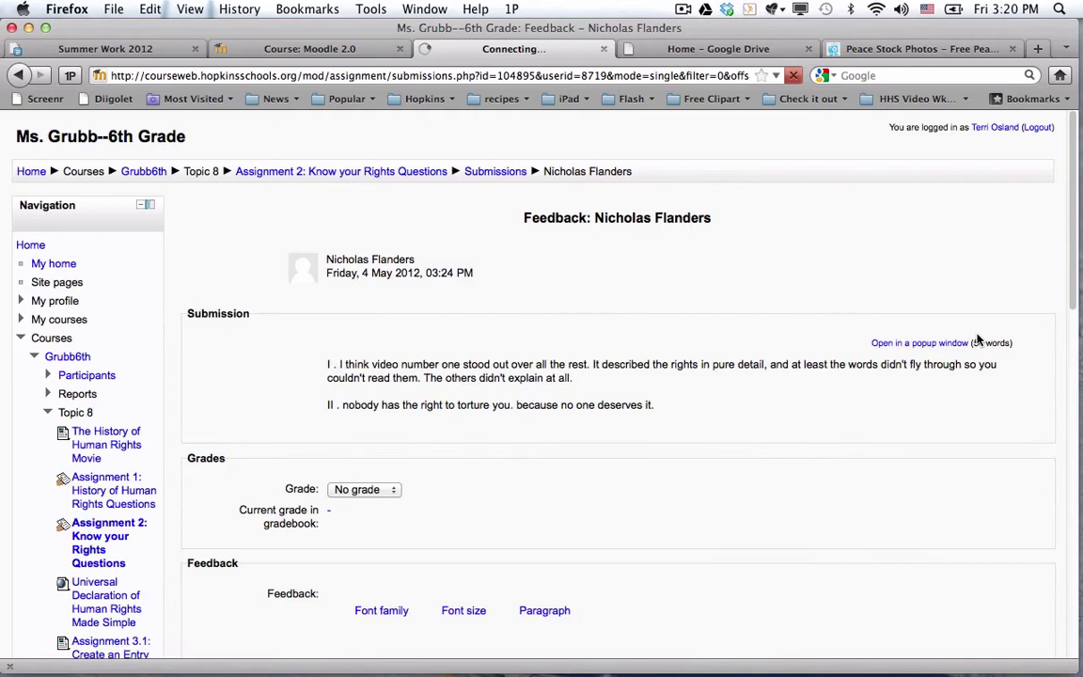
scroll(643, 360, down, 3)
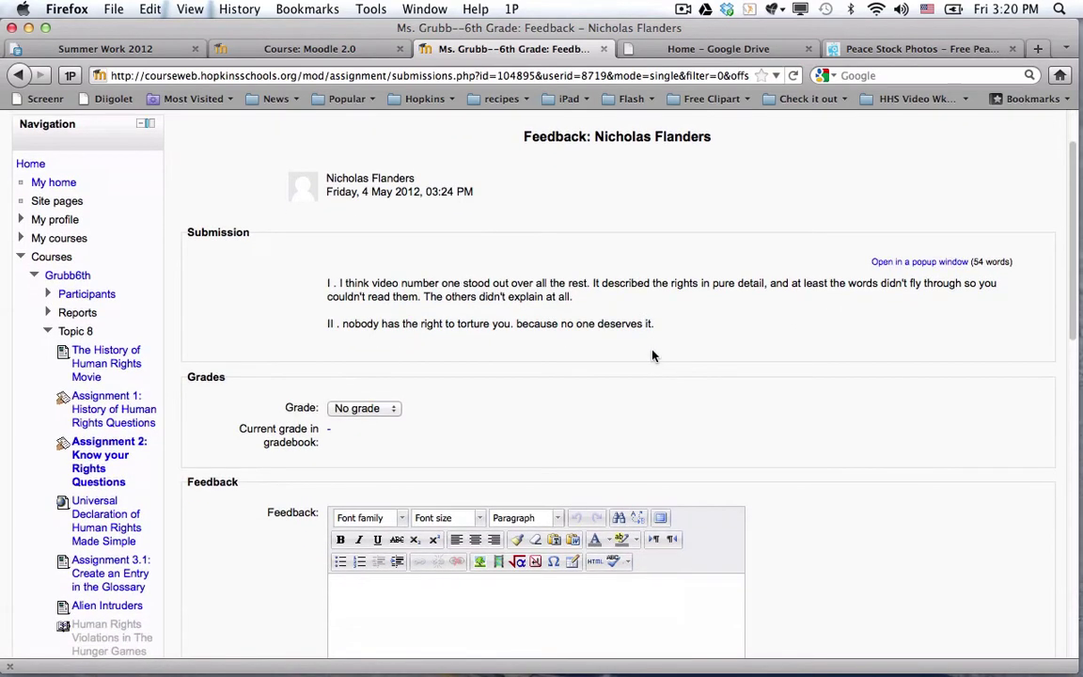
scroll(655, 350, down, 1)
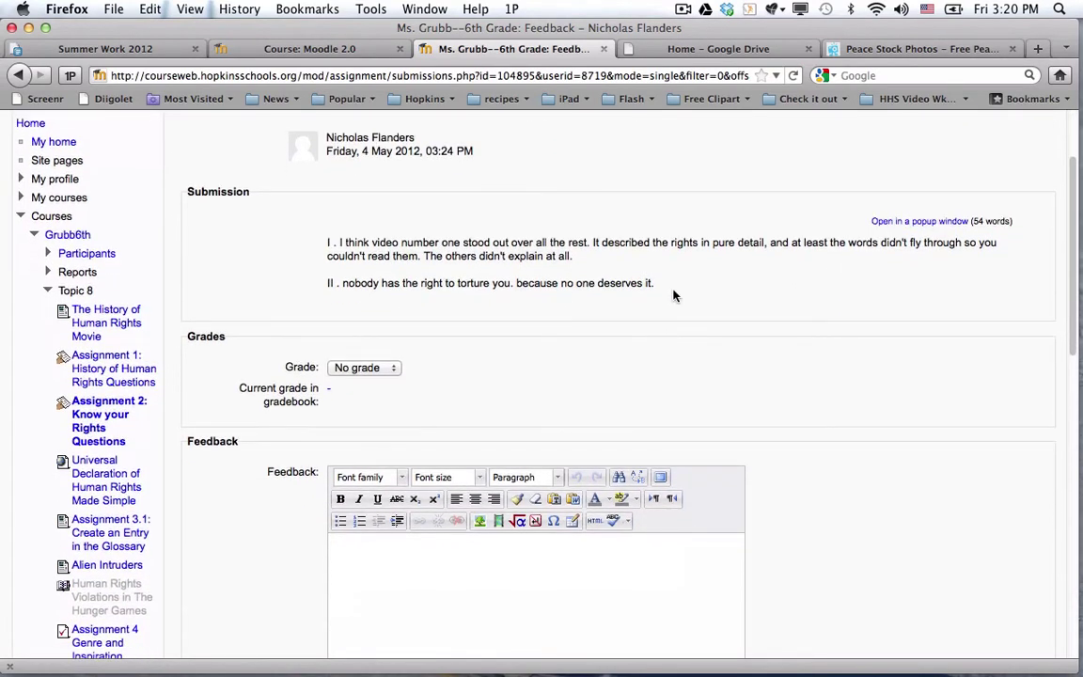
click(394, 373)
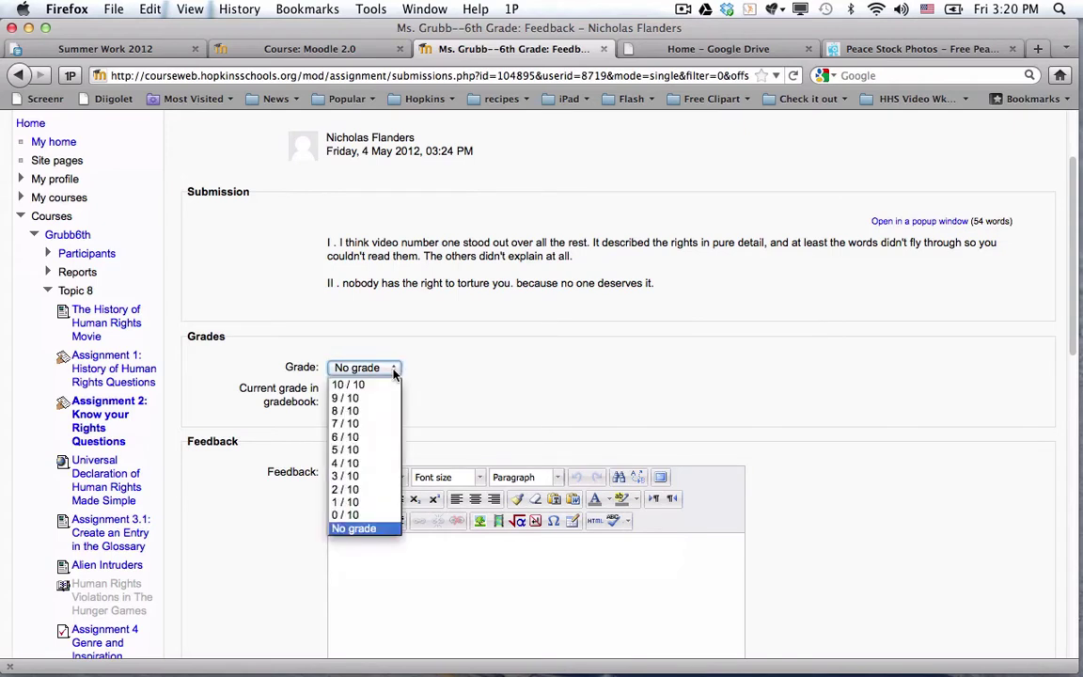
click(451, 364)
scroll(831, 437, down, 5)
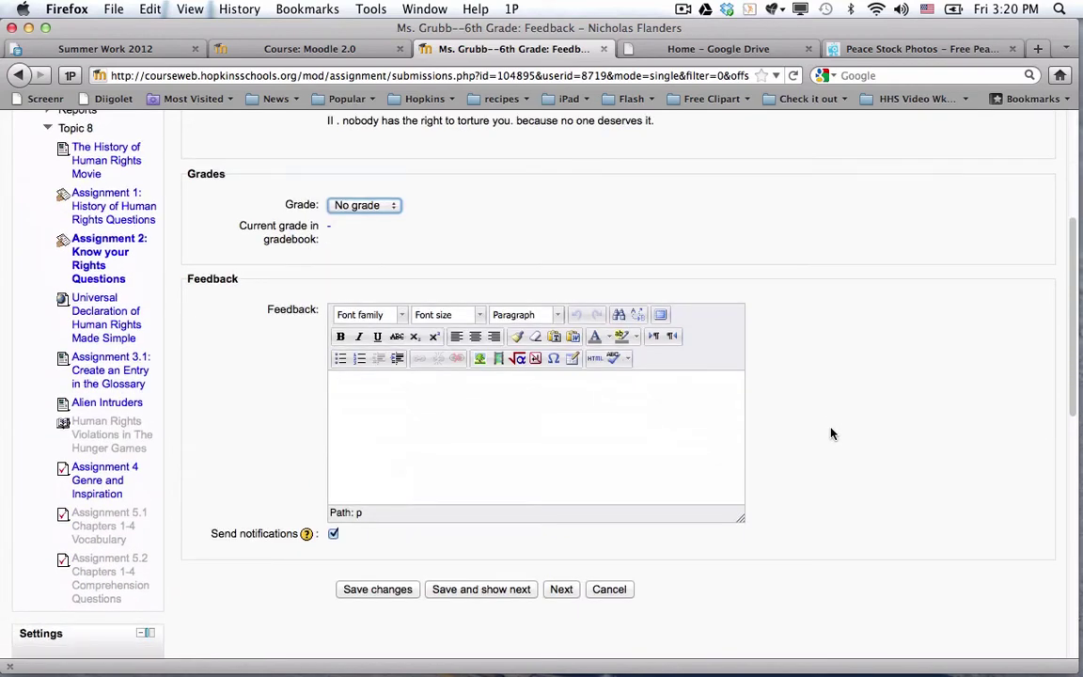
click(655, 440)
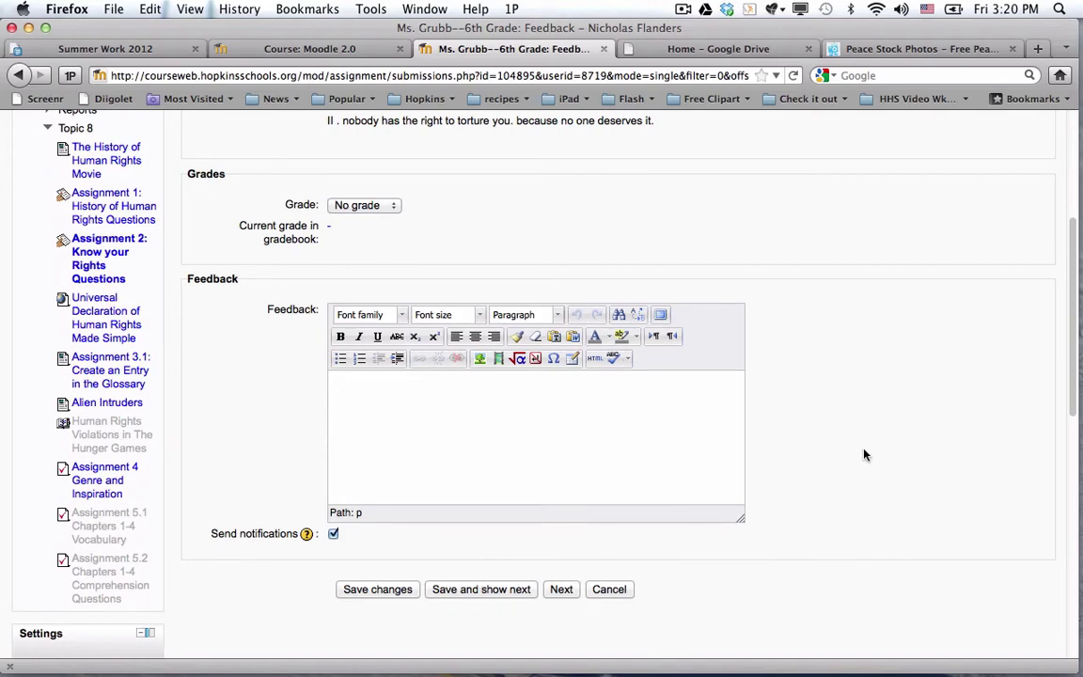
scroll(855, 464, up, 10)
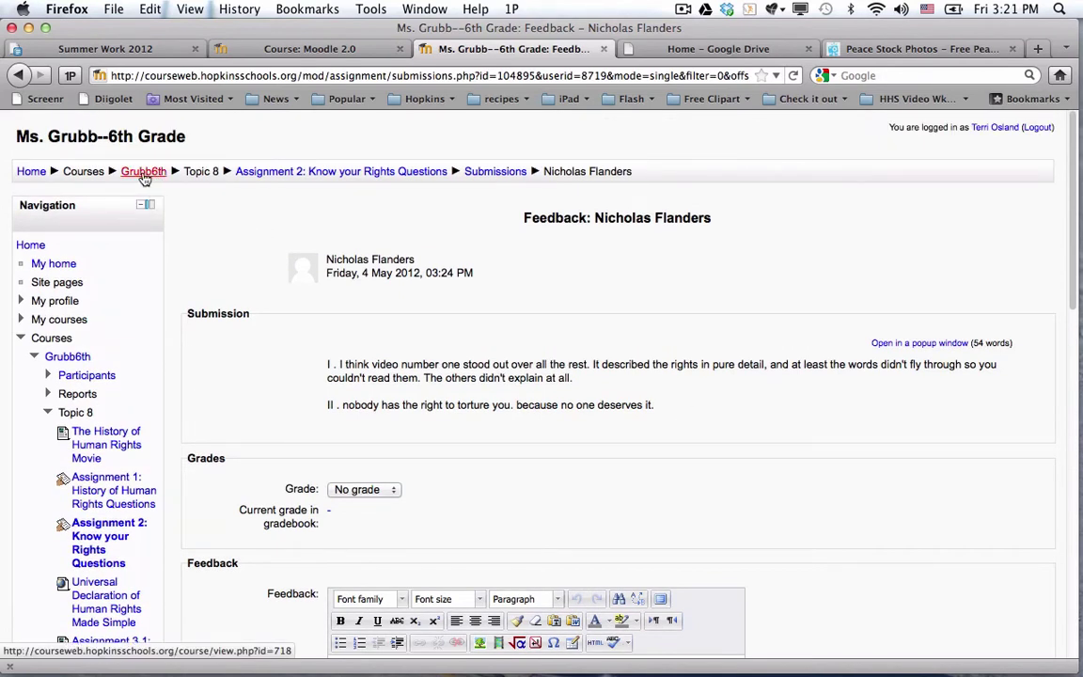
- Return to the 6th Grade course page, turn editing on, and open 'Add an activity...' in section 8
click(144, 174)
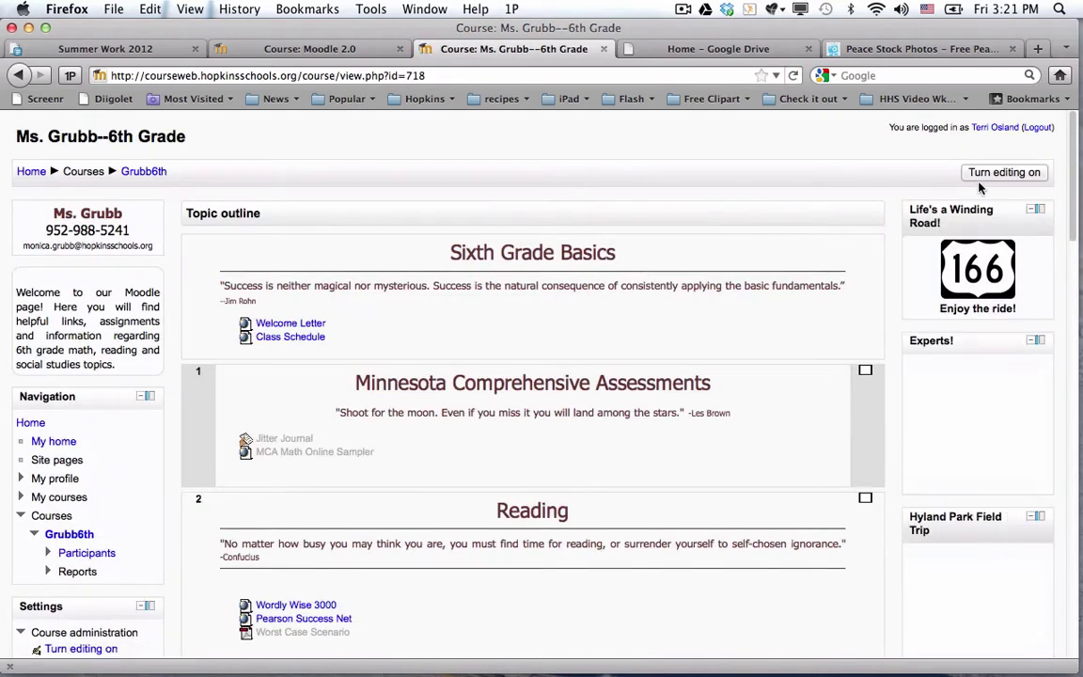
click(1004, 172)
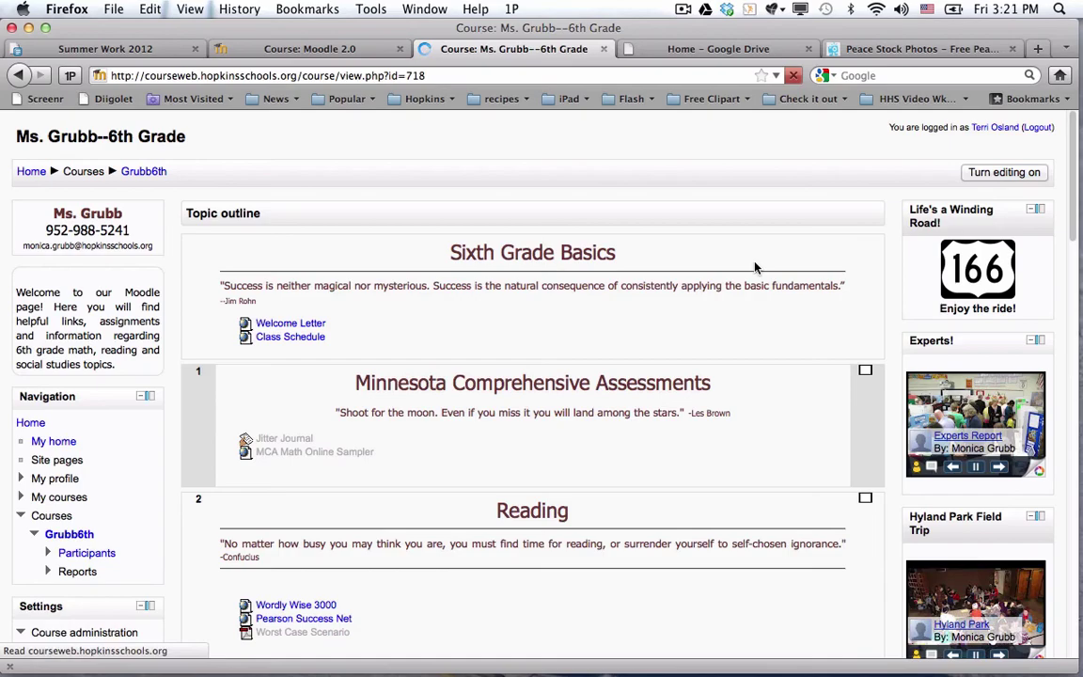
scroll(1041, 391, down, 15)
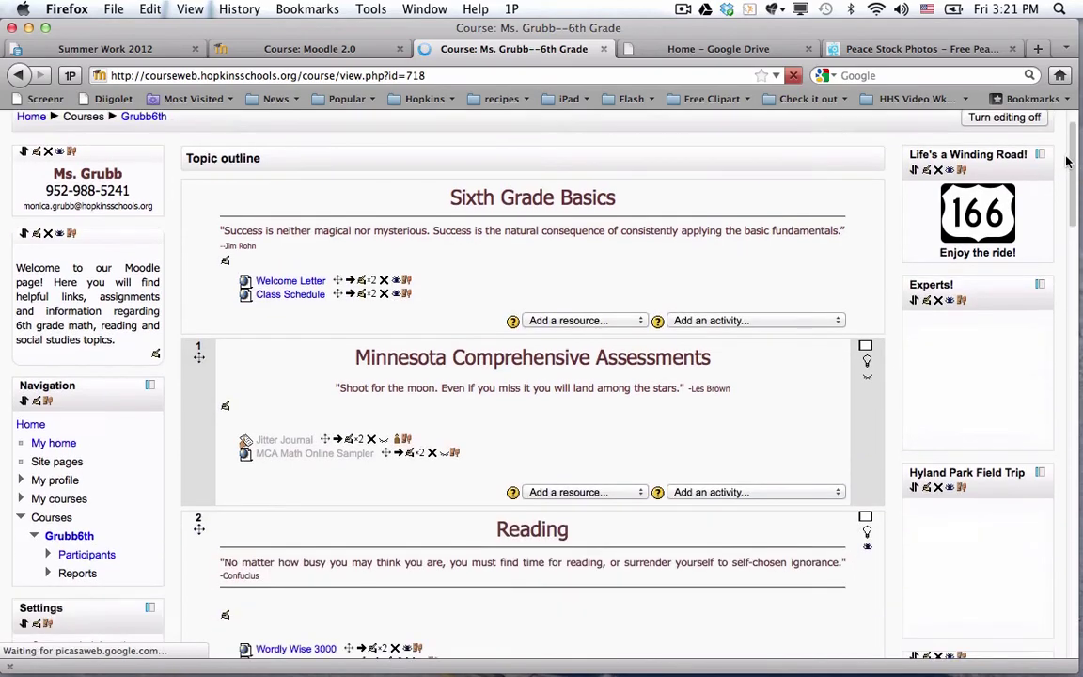
scroll(1042, 391, down, 15)
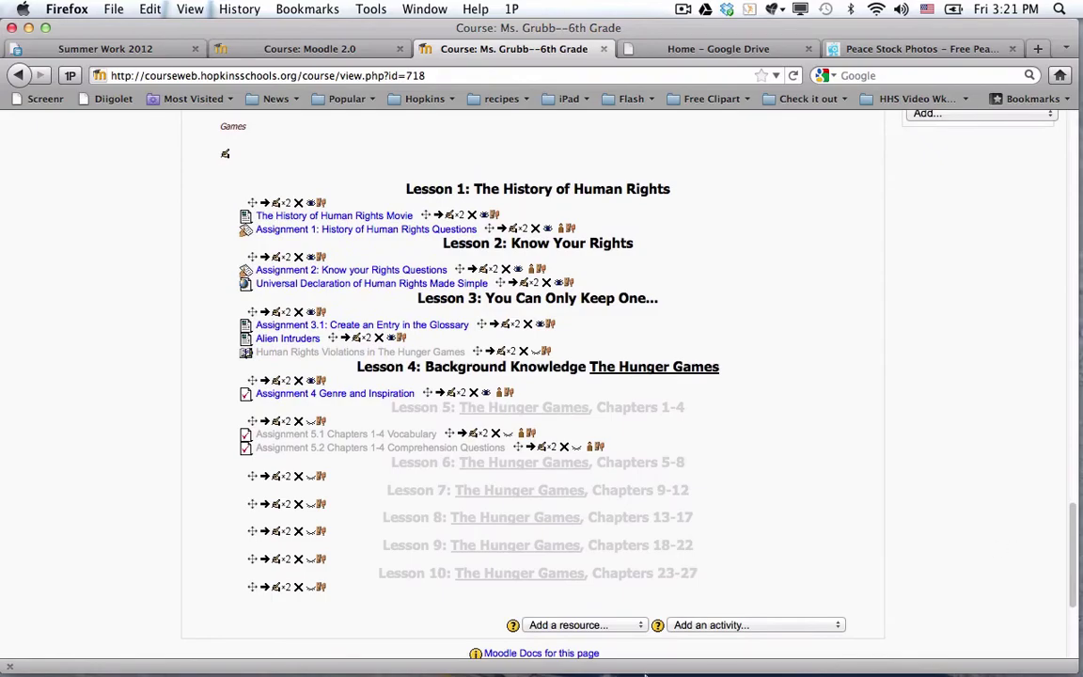
click(718, 625)
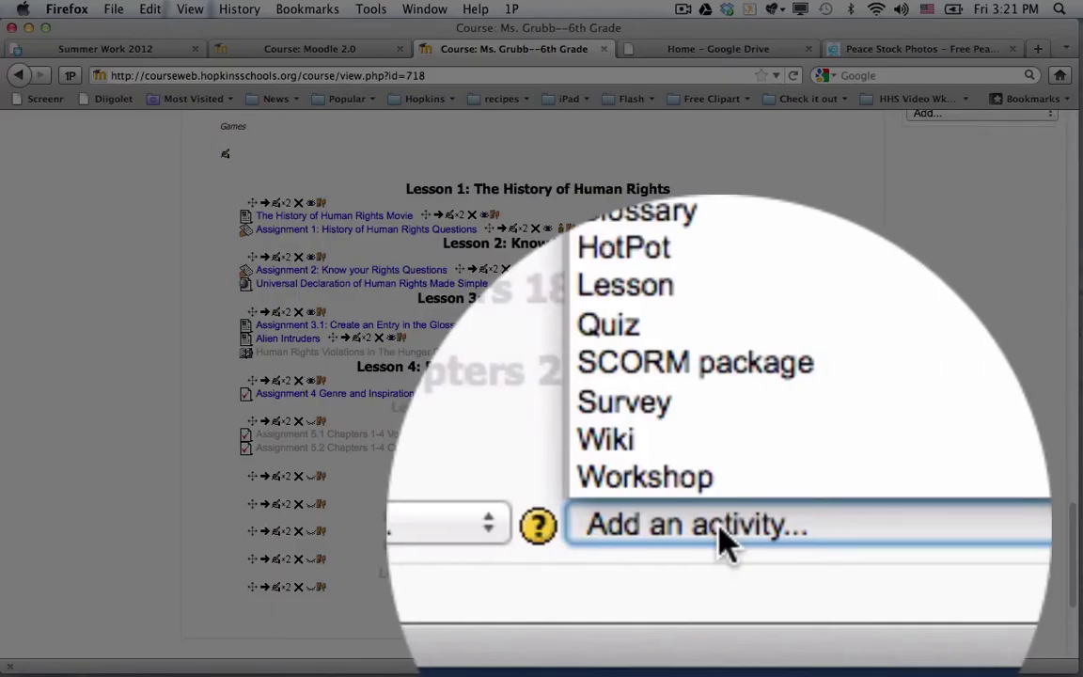
- Dismiss the activity type list without adding anything
scroll(756, 358, up, 5)
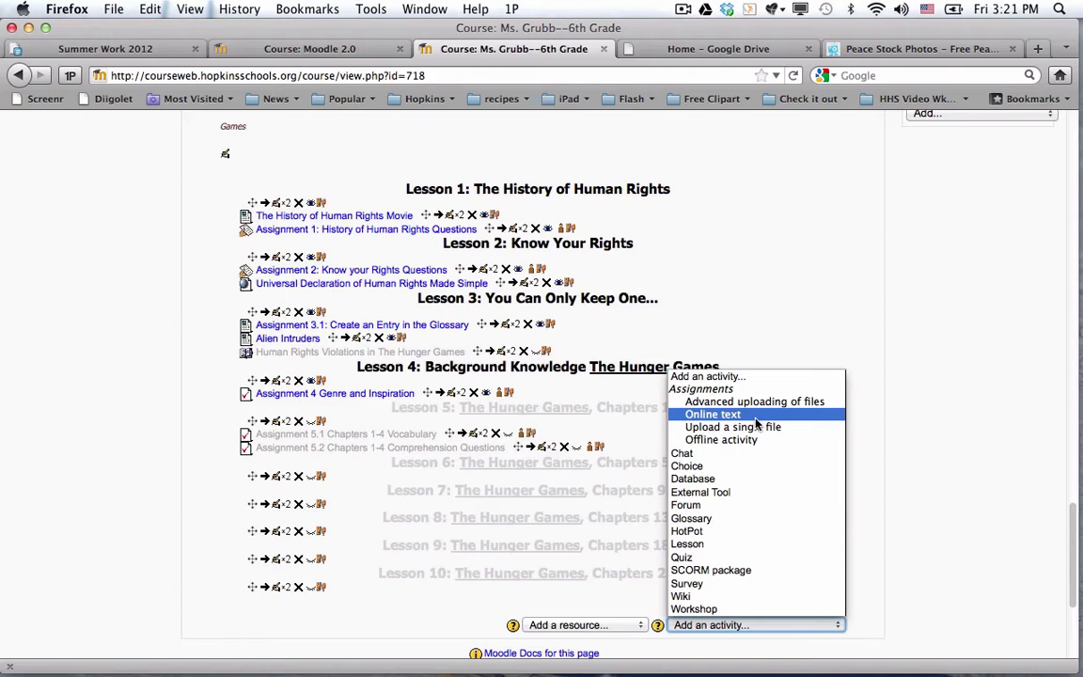
click(772, 348)
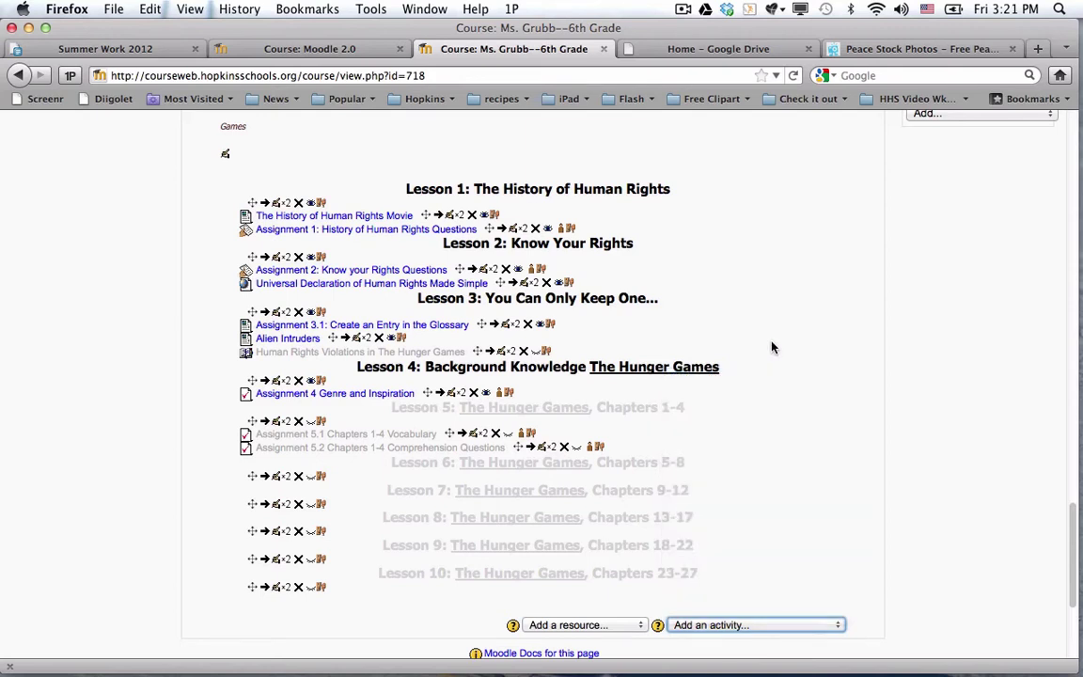
- Open the Updating Assignment form for Assignment 2: Know your Rights Questions in Lesson 2
click(487, 271)
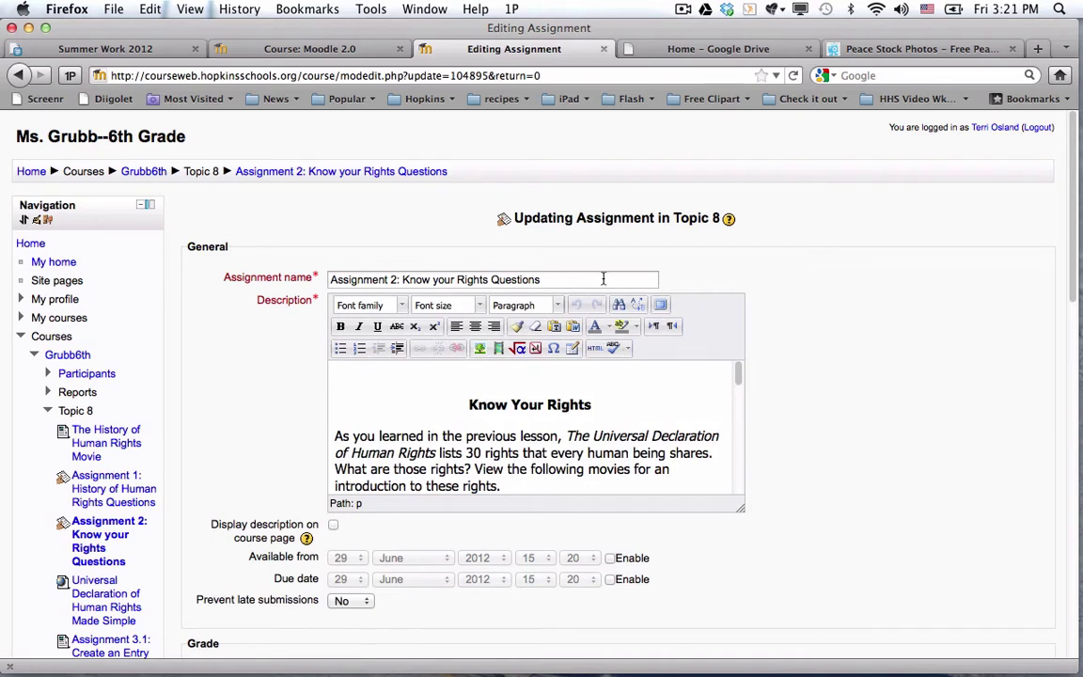
scroll(916, 340, down, 1)
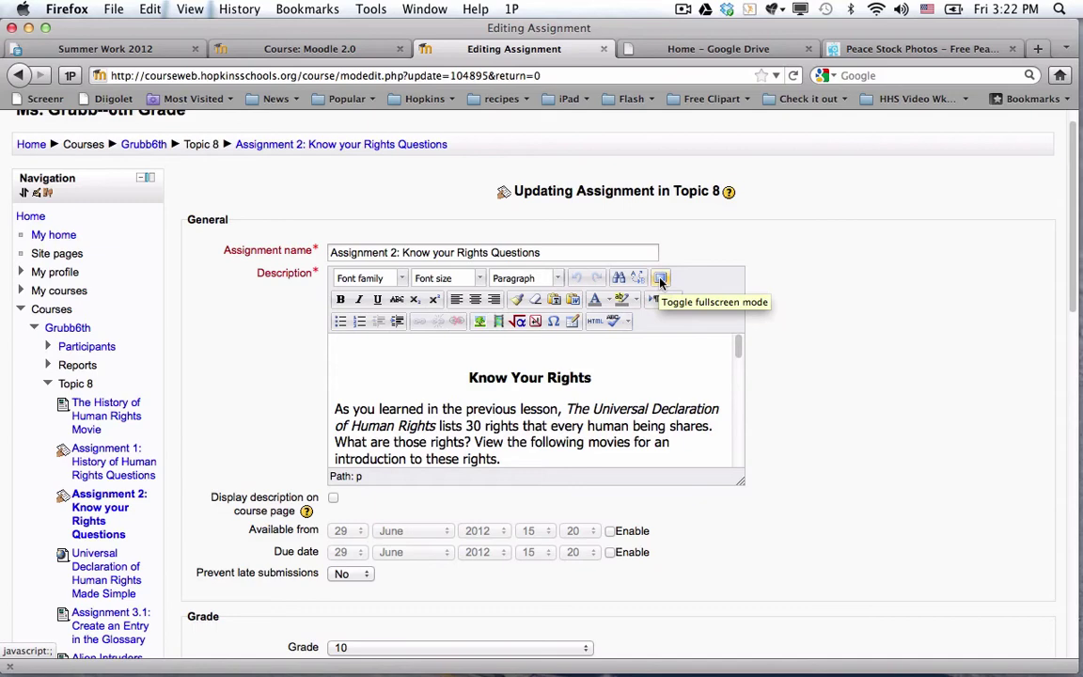
click(660, 279)
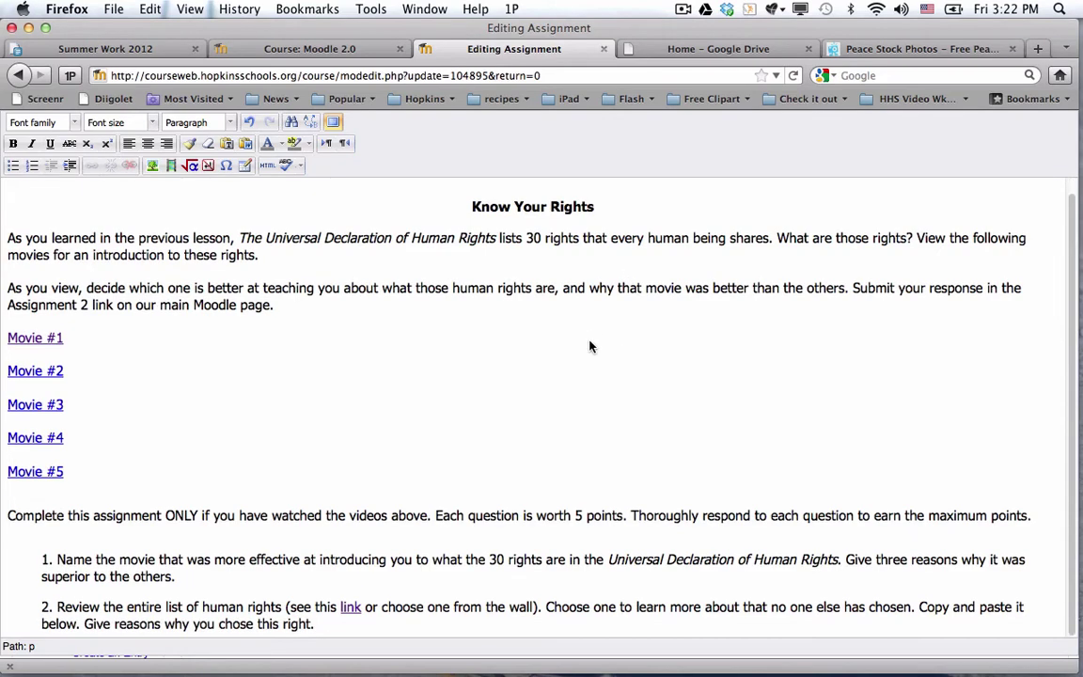
scroll(594, 329, down, 1)
click(334, 127)
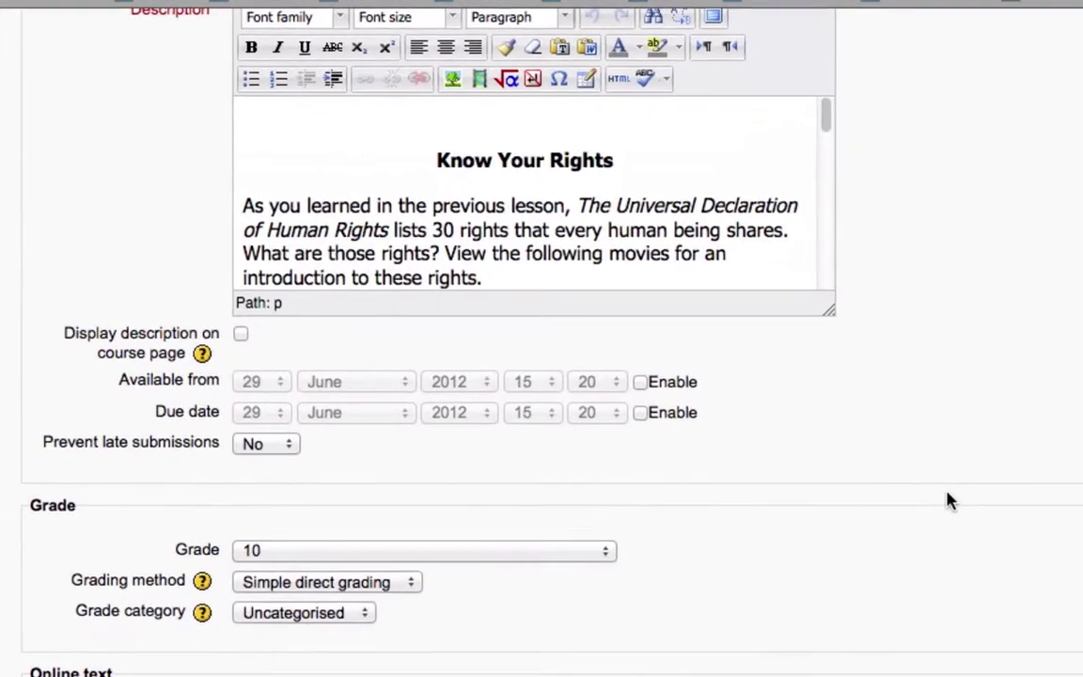
scroll(968, 512, up, 3)
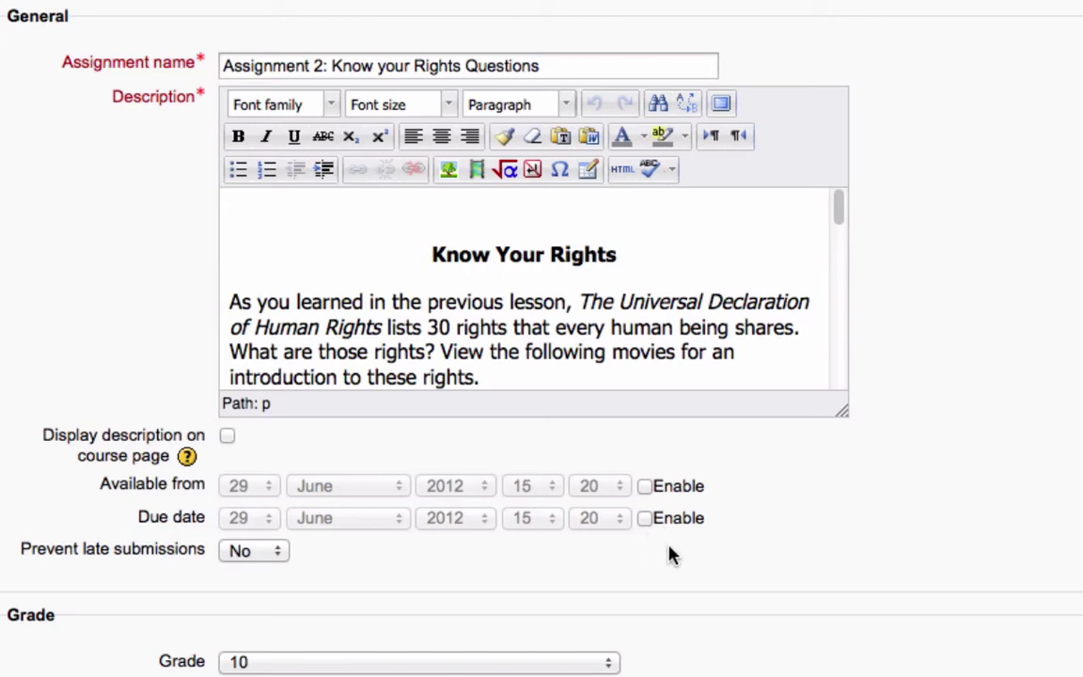
scroll(669, 553, down, 5)
scroll(669, 528, down, 1)
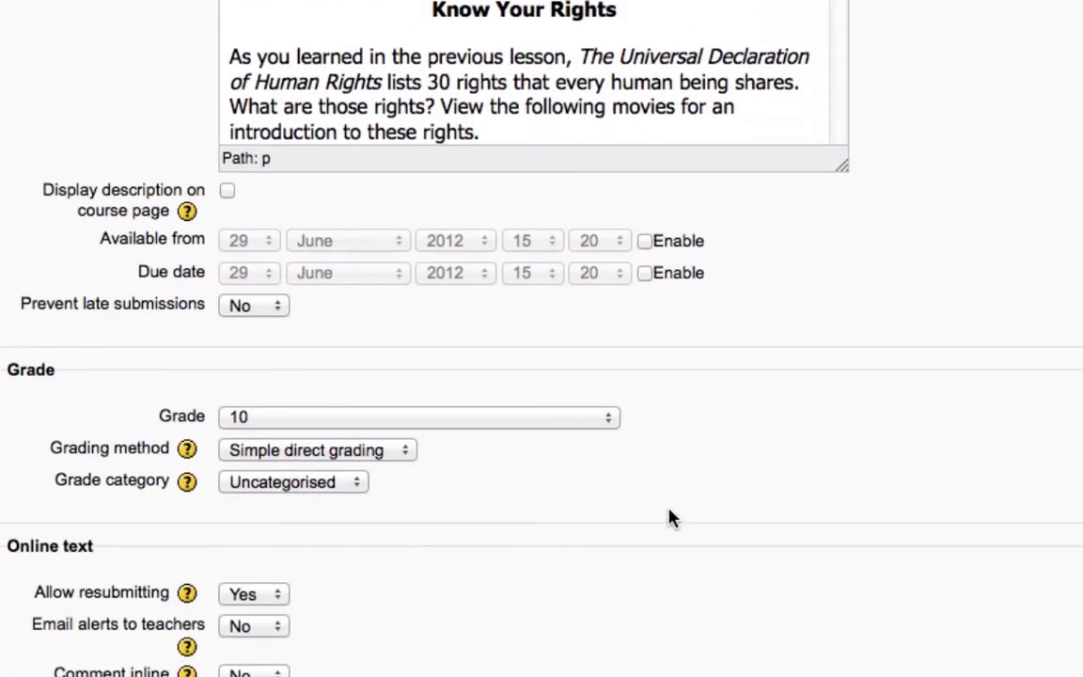
click(253, 310)
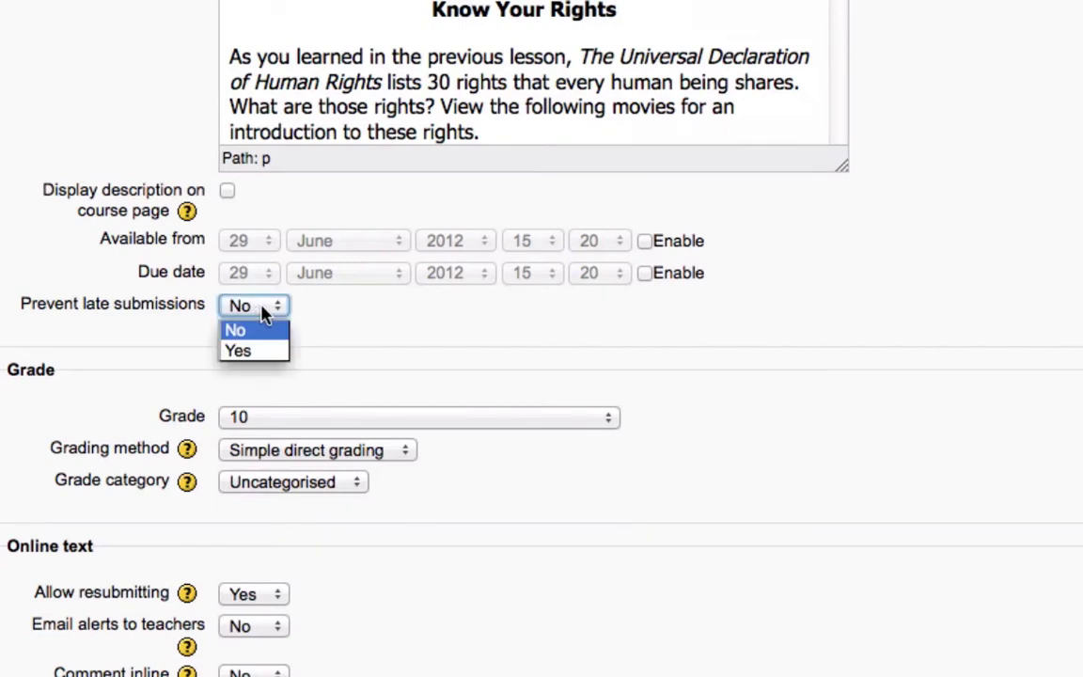
click(263, 314)
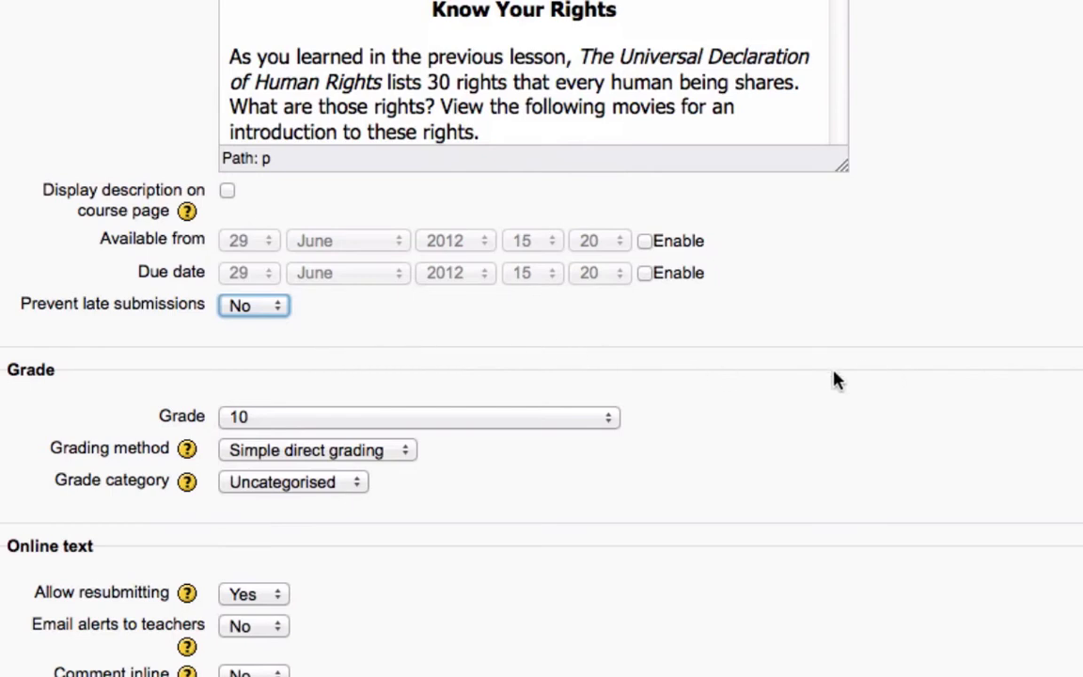
scroll(835, 379, down, 3)
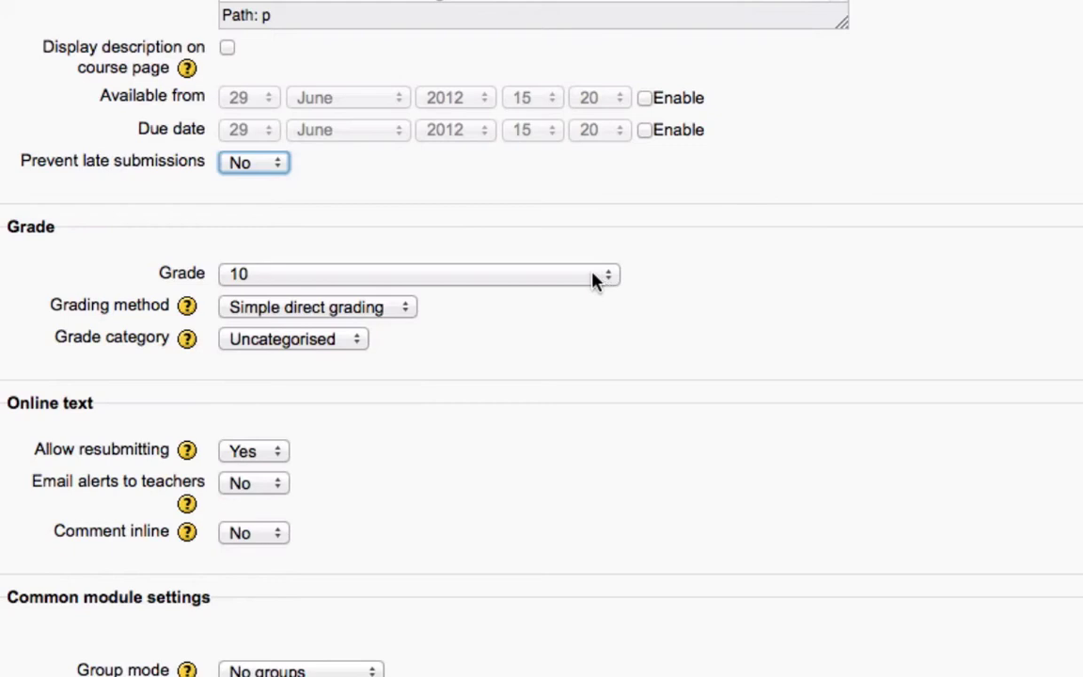
click(592, 275)
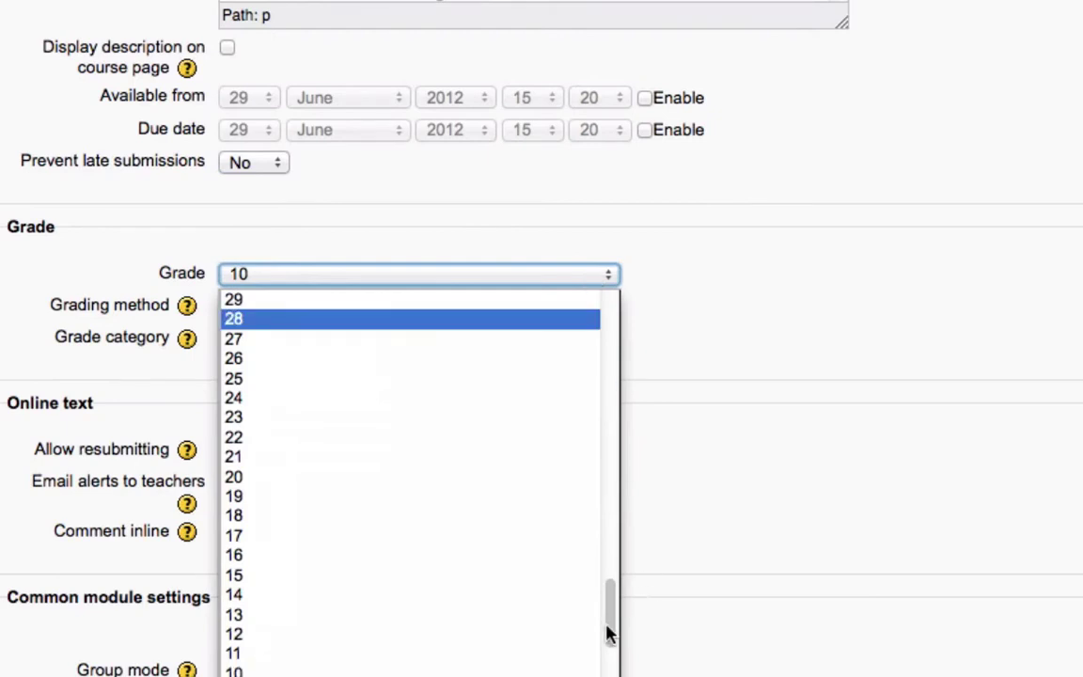
drag(613, 640, 580, 346)
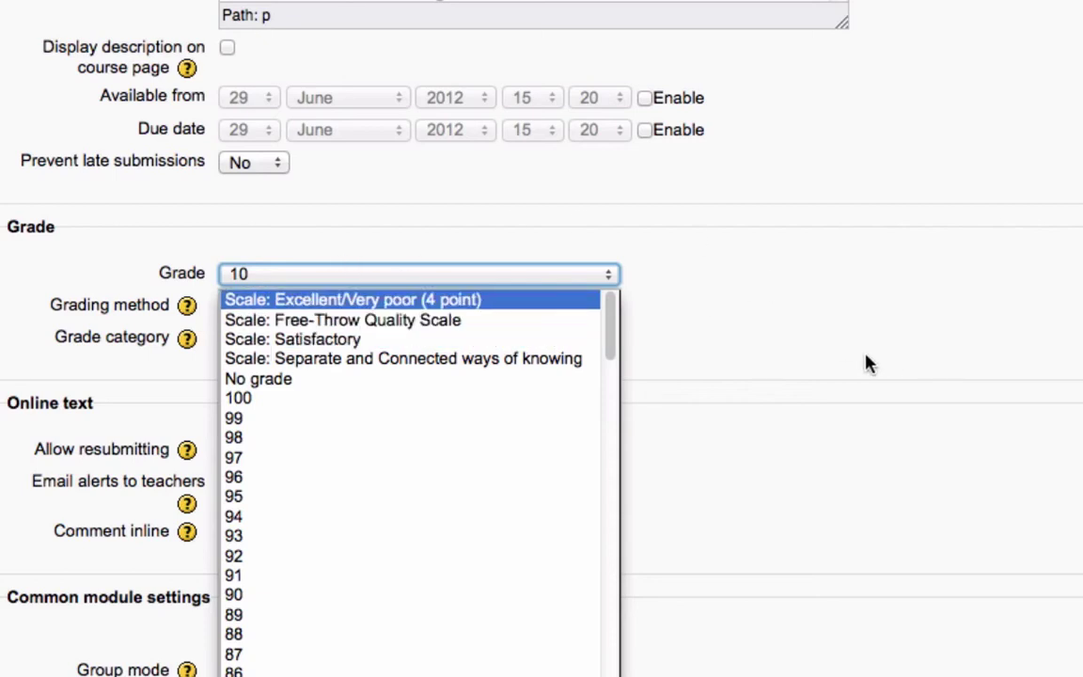
scroll(490, 564, down, 4)
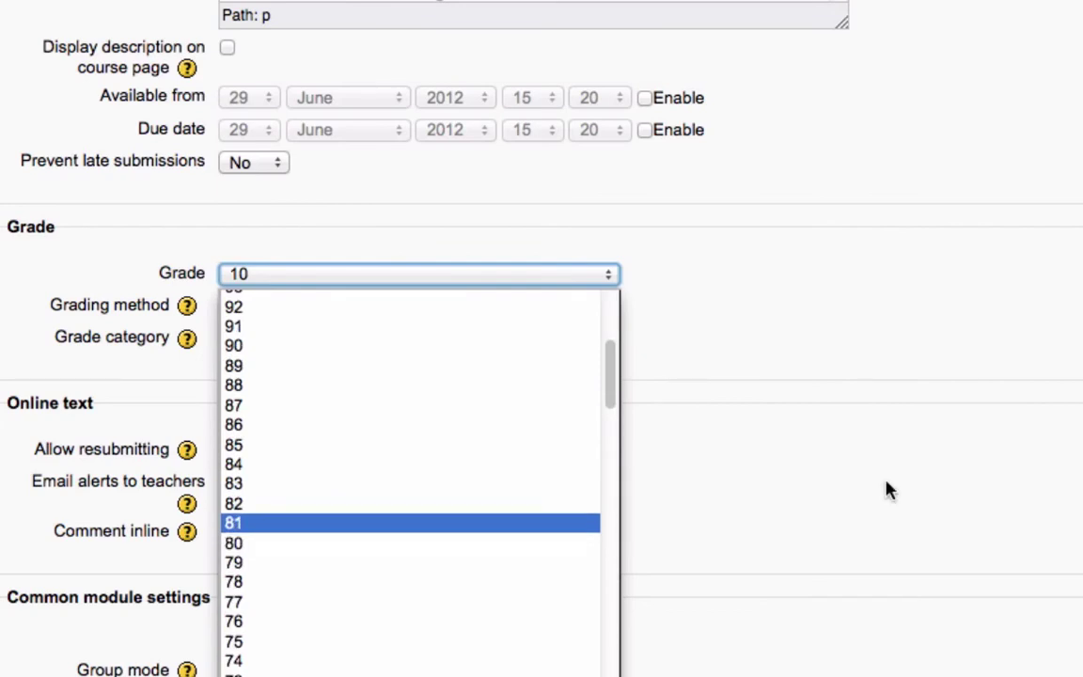
click(888, 488)
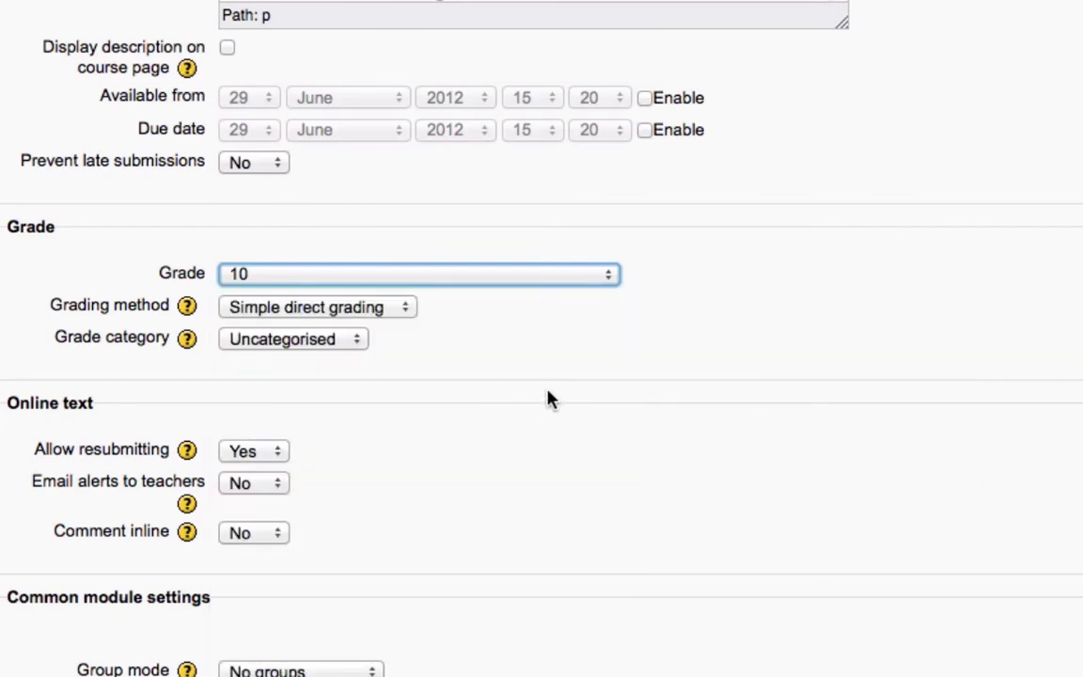
click(397, 316)
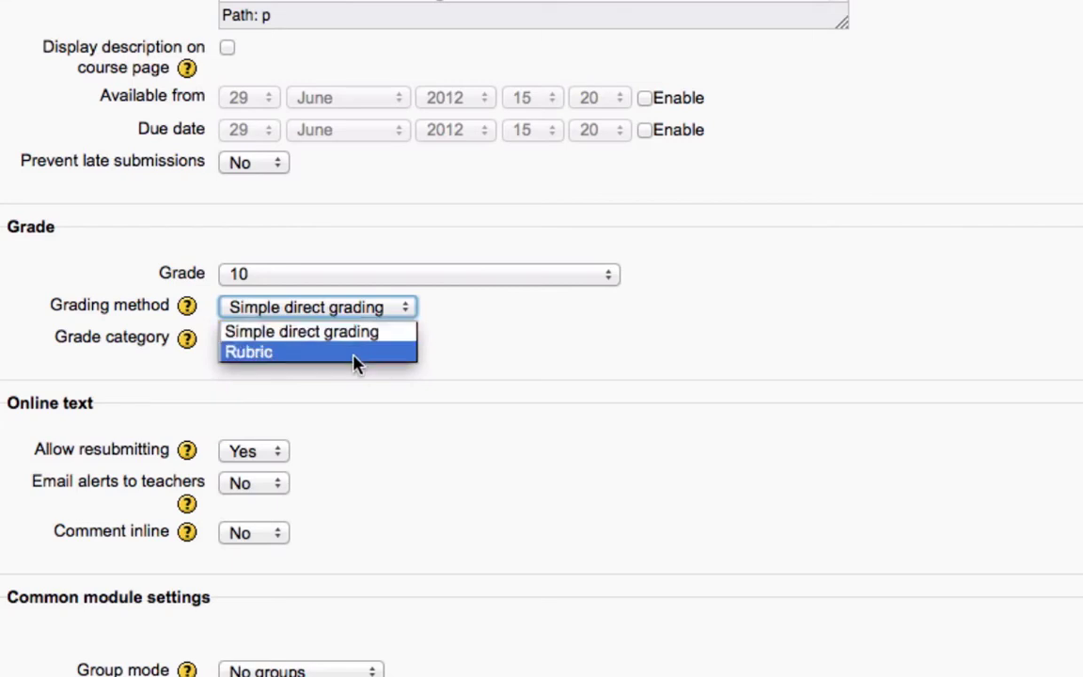
click(533, 412)
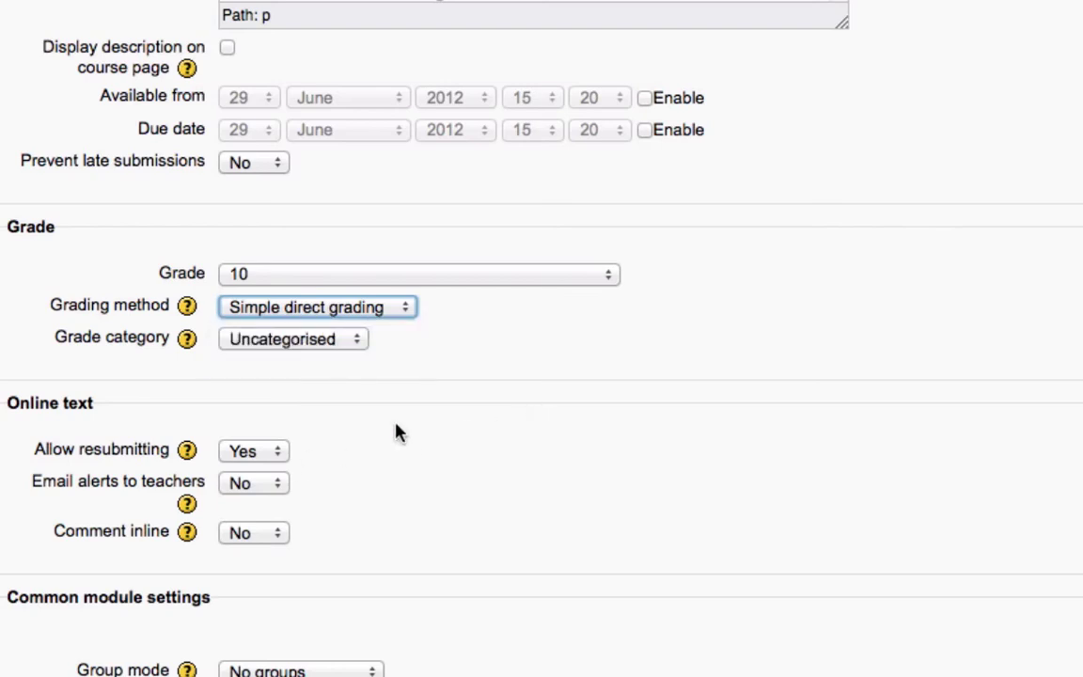
scroll(397, 376, down, 3)
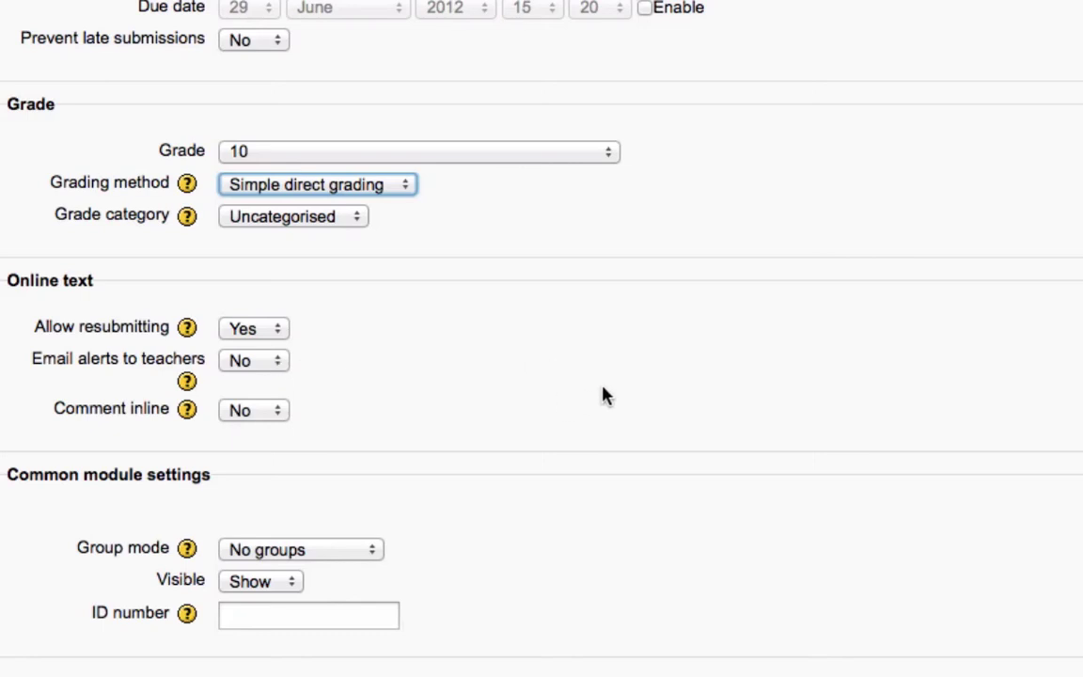
- Save the assignment settings with 'Save and return to course'
scroll(606, 395, down, 3)
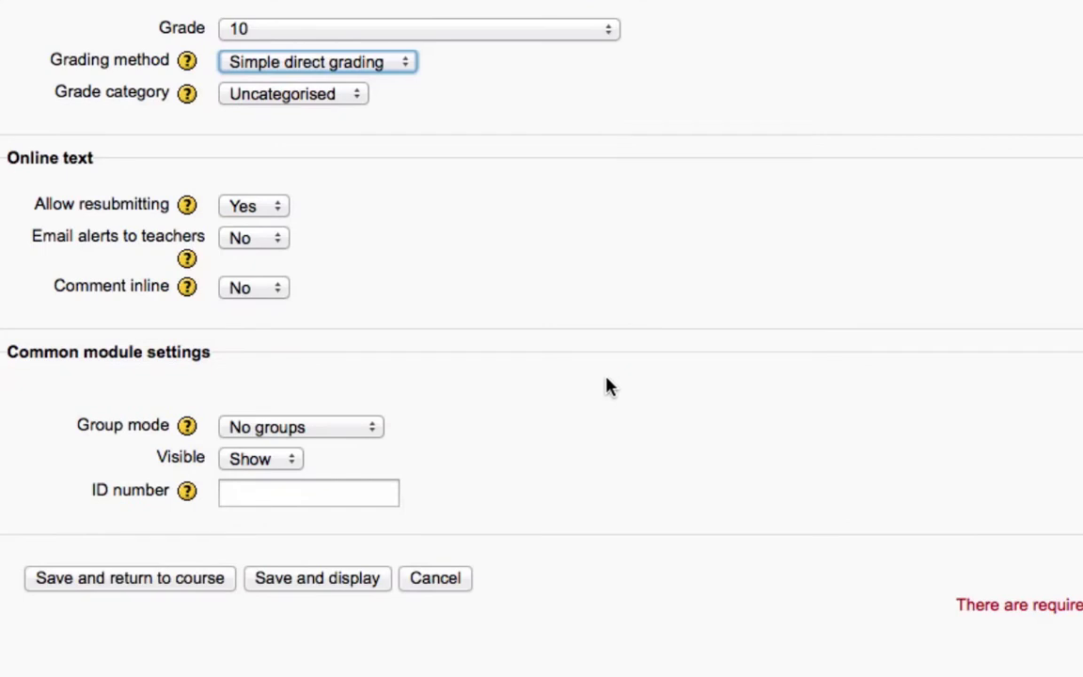
scroll(609, 384, down, 1)
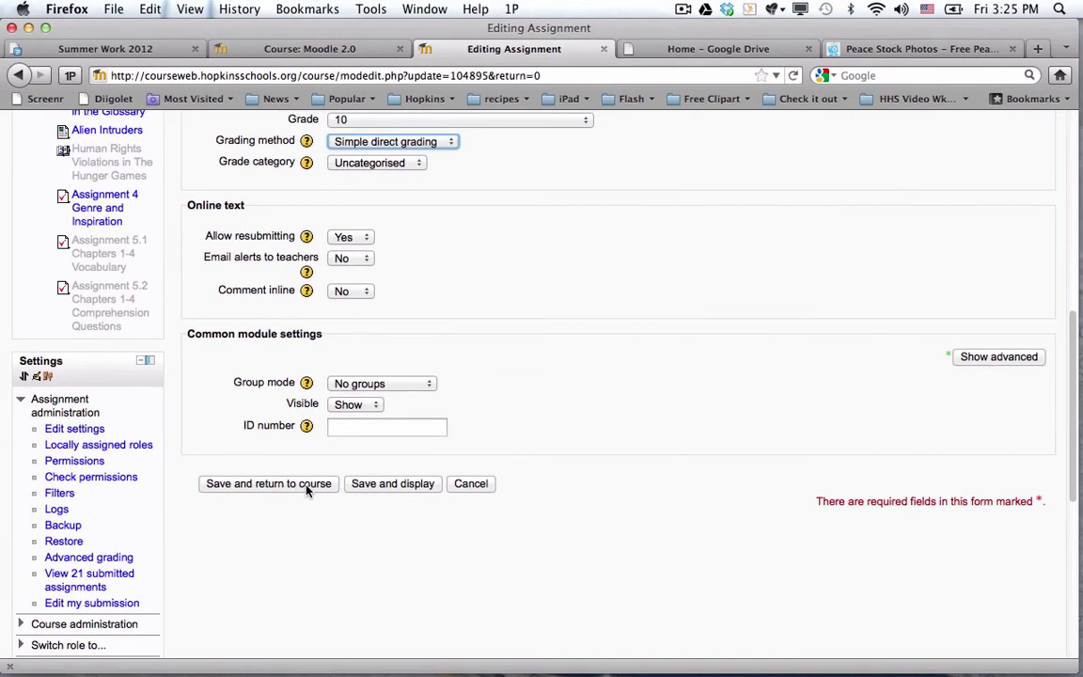
click(306, 484)
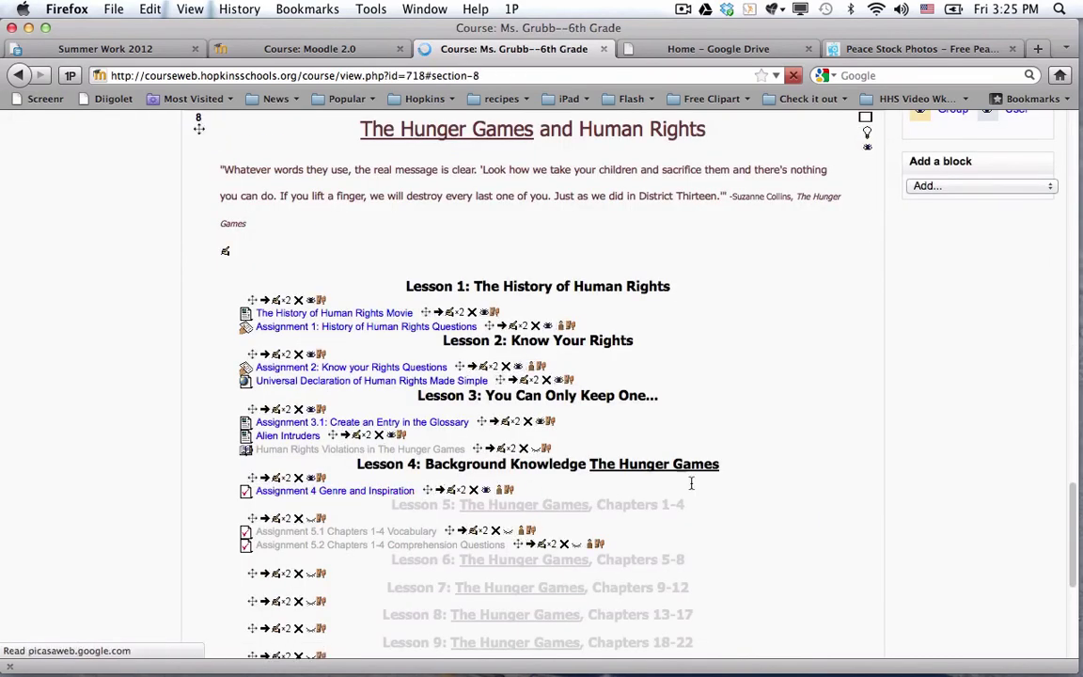
- Scroll back to the top of the 6th Grade course page in editing mode
scroll(1066, 428, up, 5)
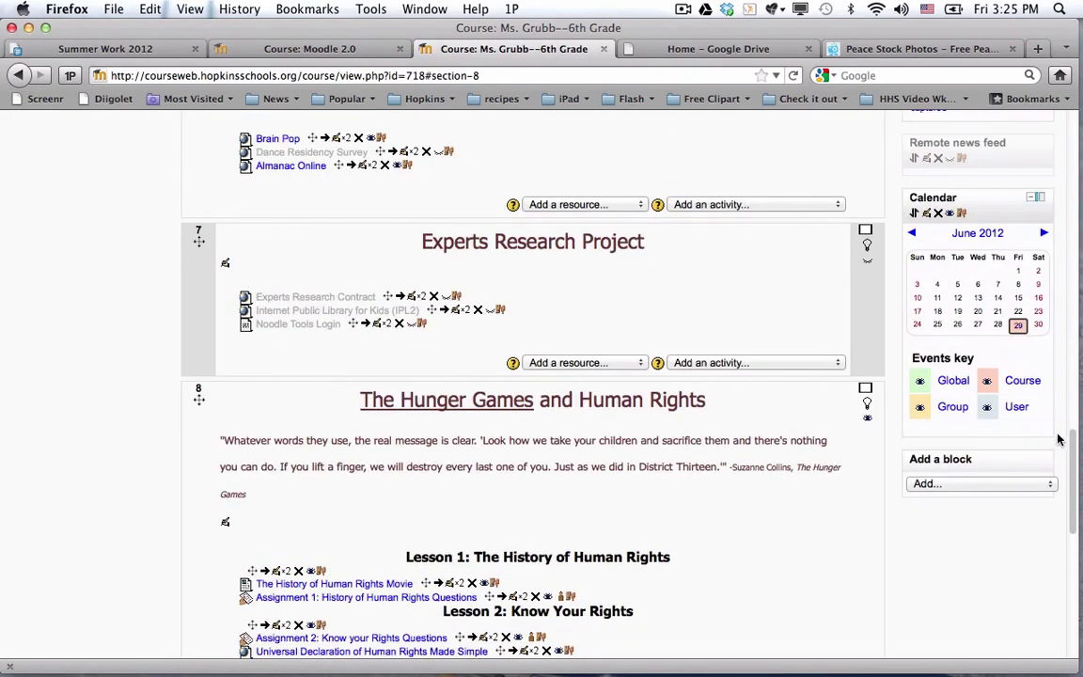
drag(1070, 471, 1066, 132)
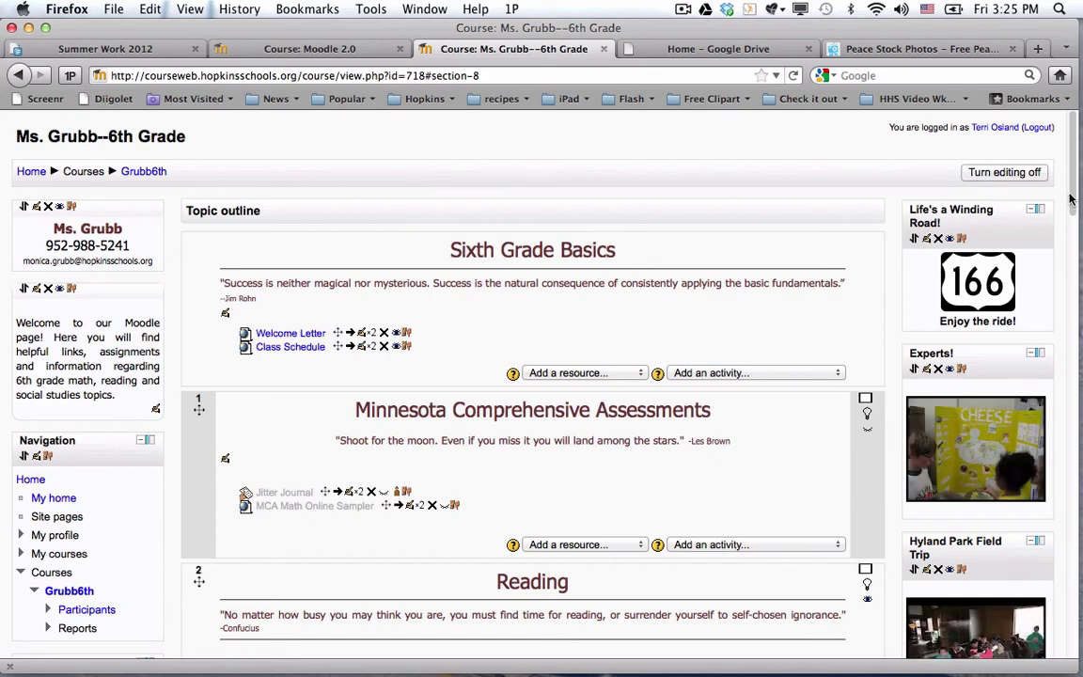
scroll(1069, 197, down, 3)
scroll(1068, 194, up, 3)
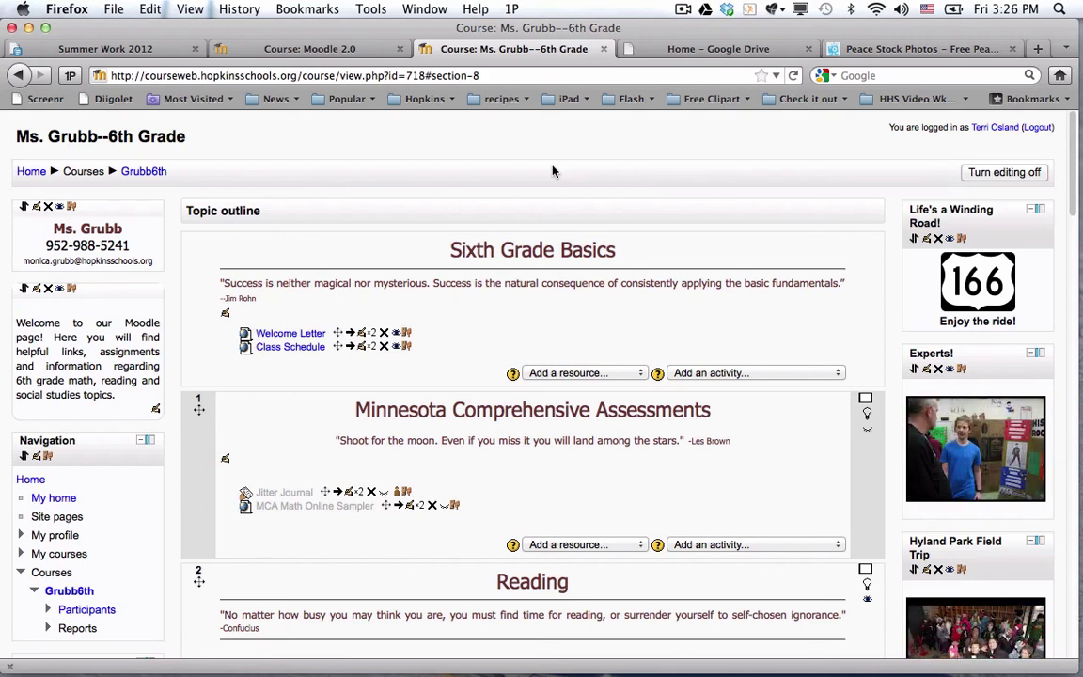
click(354, 54)
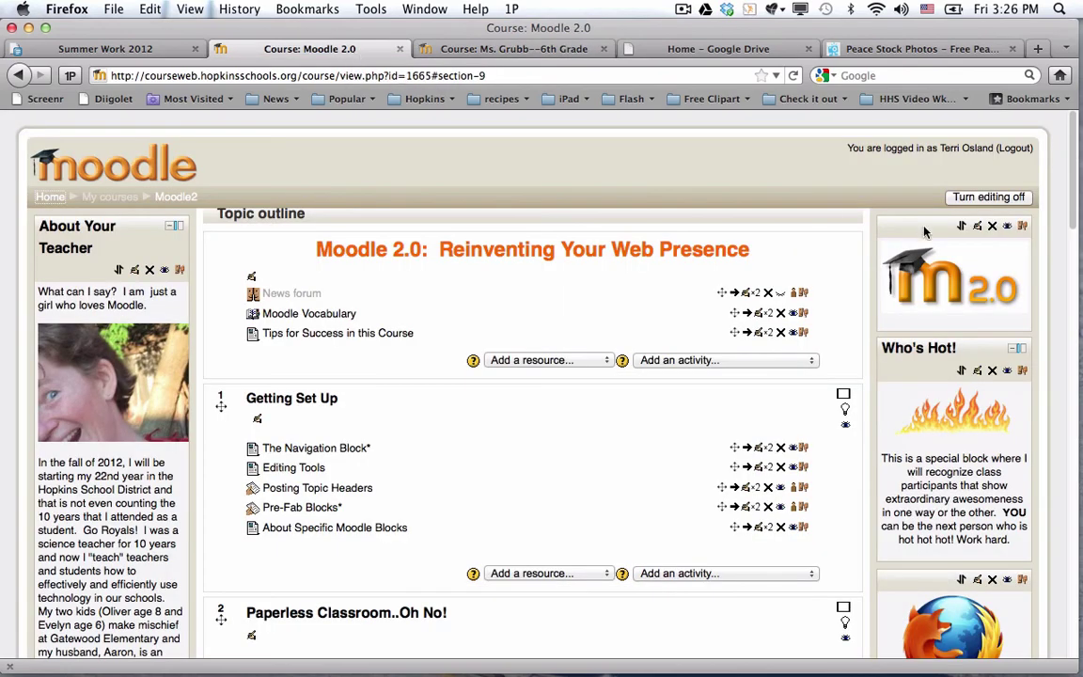
drag(1074, 220, 1018, 618)
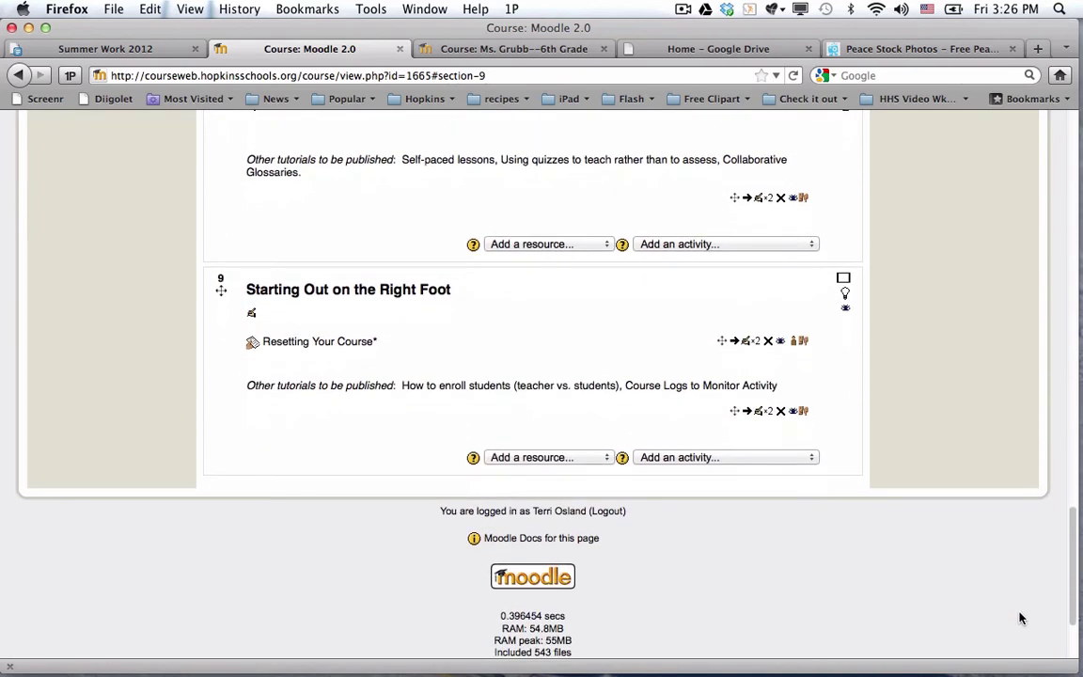